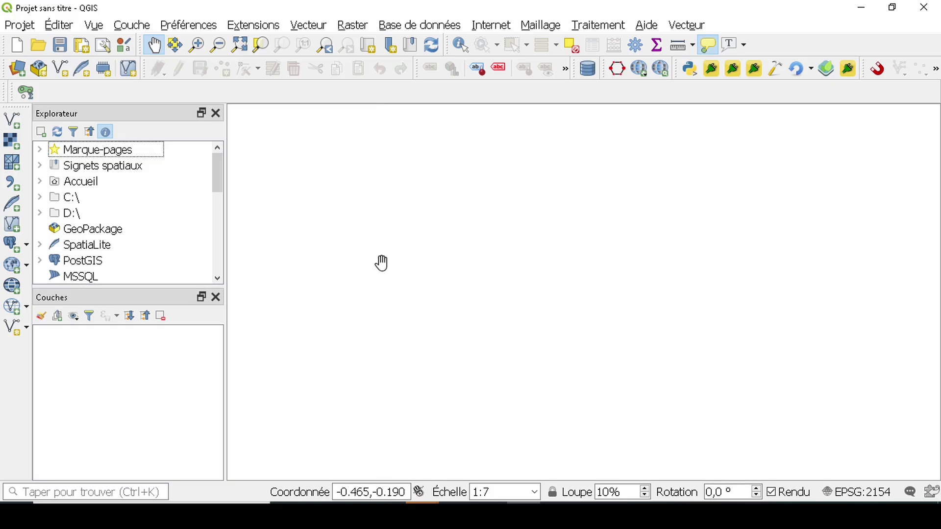
# Step: Start a new Shapefile layer and resize its dialog so that all of its settings fit on screen
pyautogui.click(142, 25)
pyautogui.moveTo(171, 68)
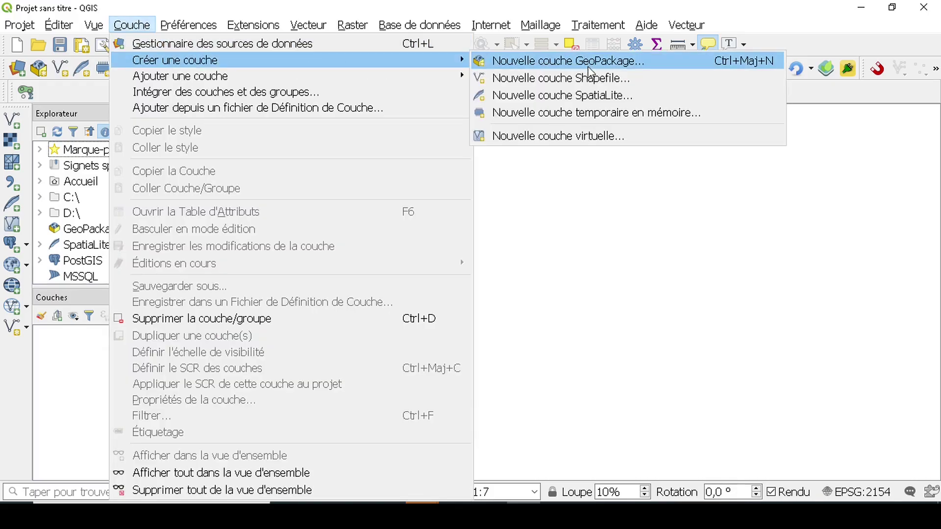
pyautogui.click(593, 82)
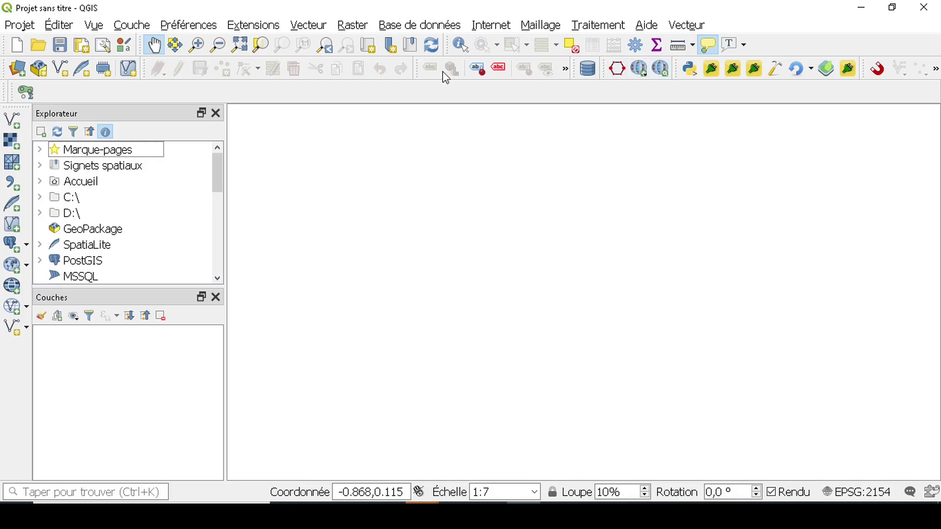
pyautogui.click(60, 69)
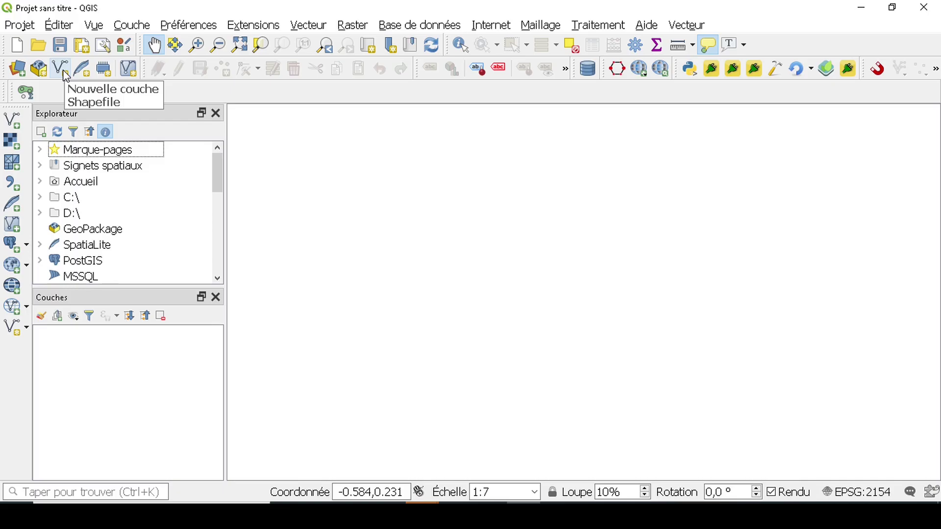
pyautogui.click(60, 68)
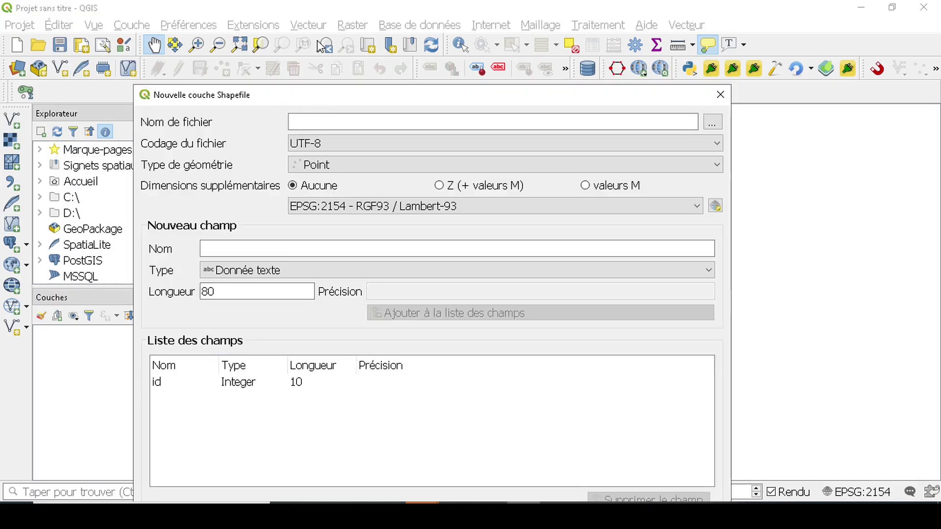
pyautogui.moveTo(464, 87); pyautogui.dragTo(492, 44)
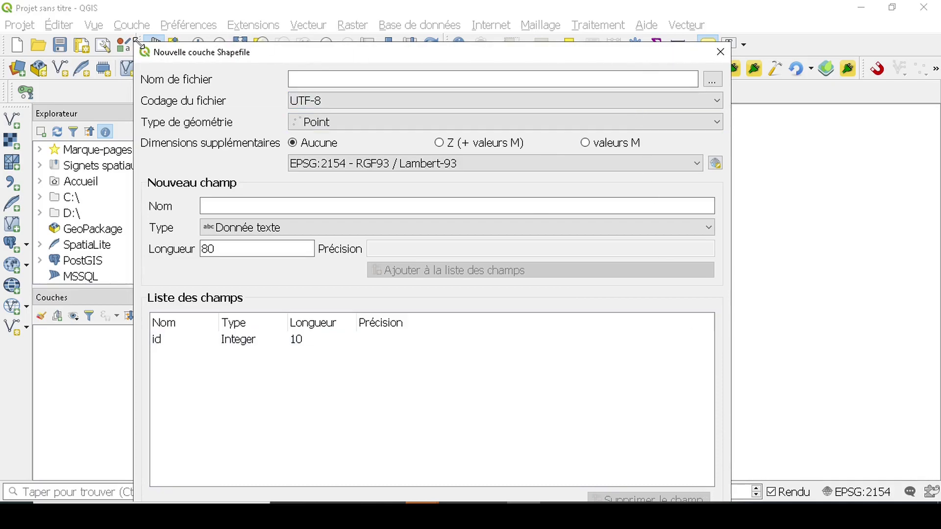
pyautogui.moveTo(136, 44); pyautogui.dragTo(199, 117)
pyautogui.moveTo(438, 133); pyautogui.dragTo(421, 43)
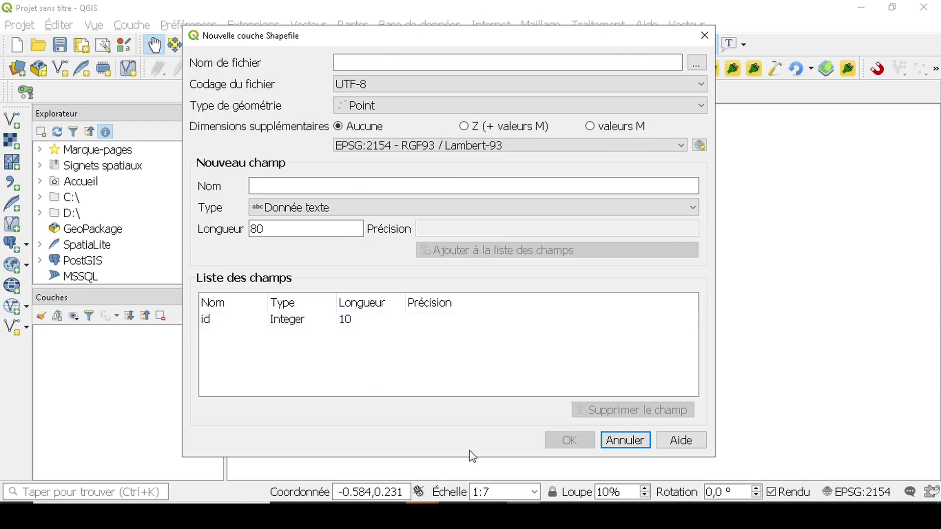
# Step: Name the new layer's file couheSHP and set it to save on the desktop (Bureau) as an ESRI Shapefile
pyautogui.click(400, 63)
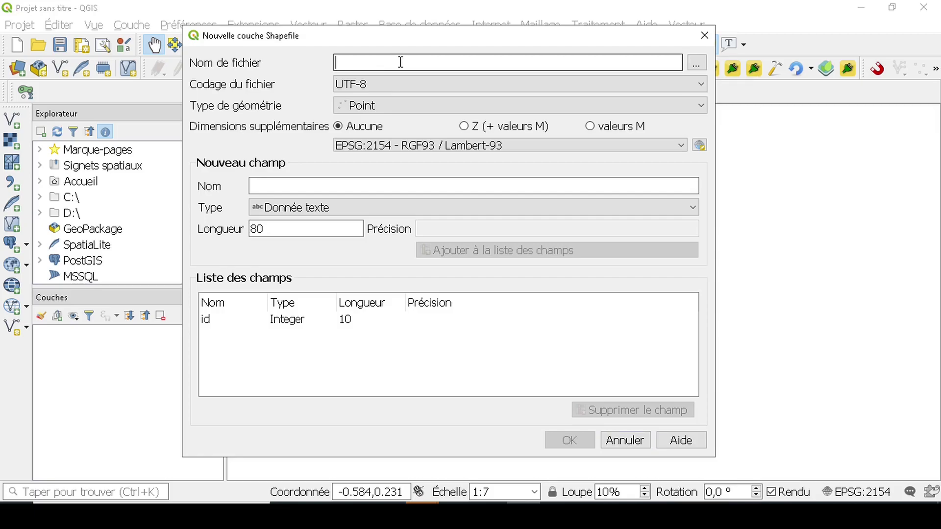
pyautogui.write('couhe')
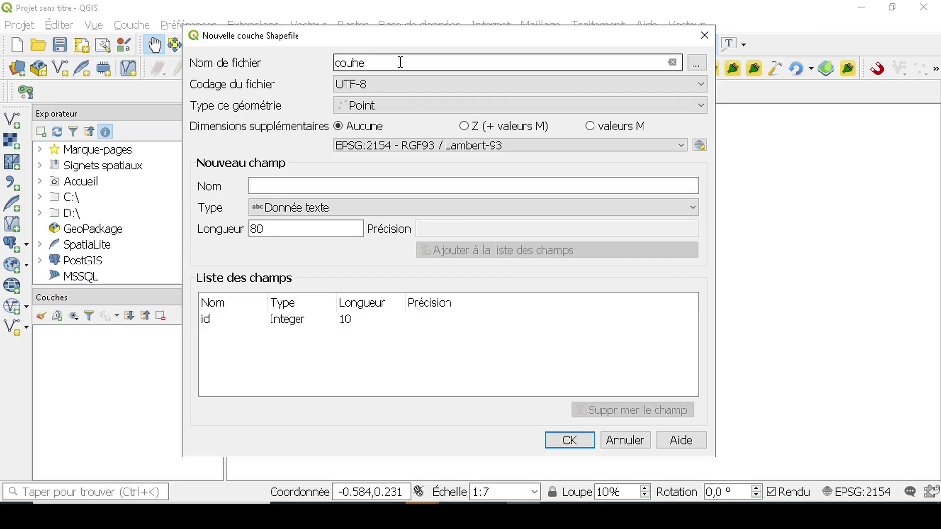
pyautogui.write('SHP')
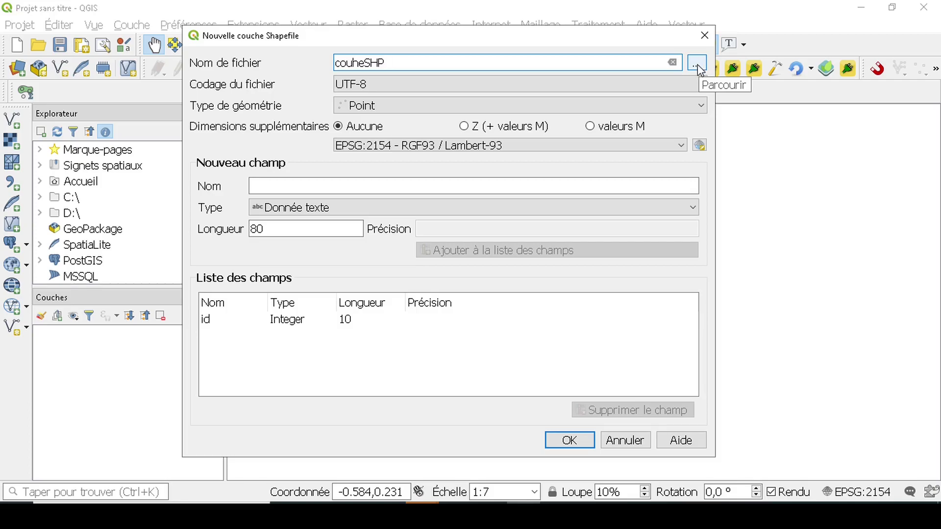
pyautogui.click(697, 64)
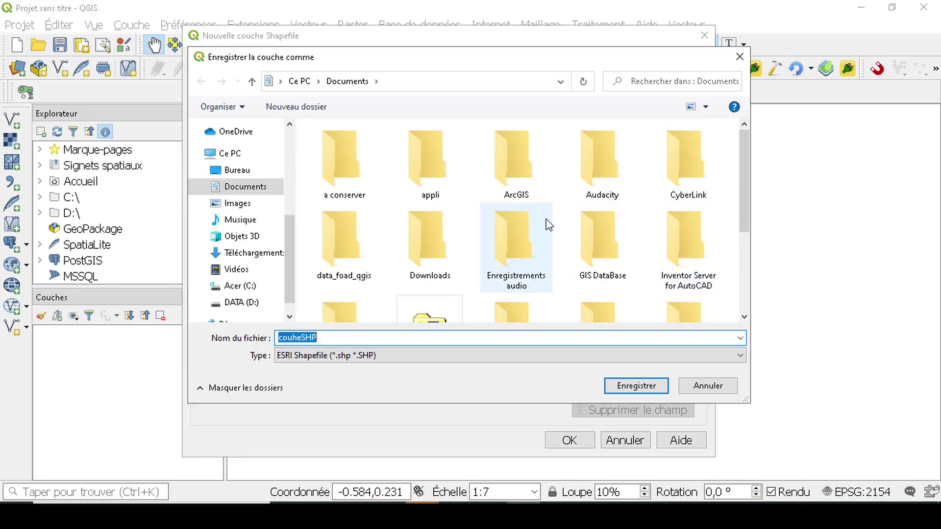
pyautogui.click(242, 171)
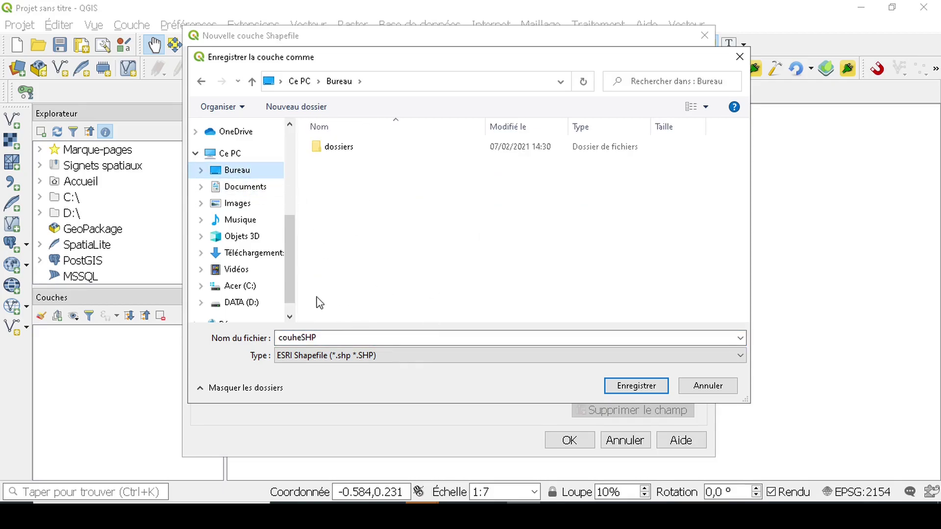
pyautogui.click(650, 387)
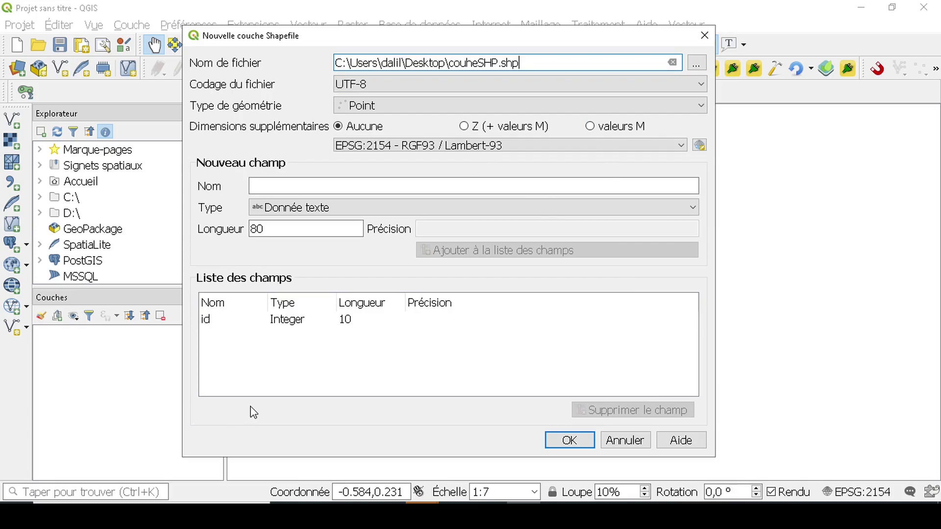
# Step: Keep the file encoding at UTF-8 and choose Point as the layer's geometry type
pyautogui.click(358, 89)
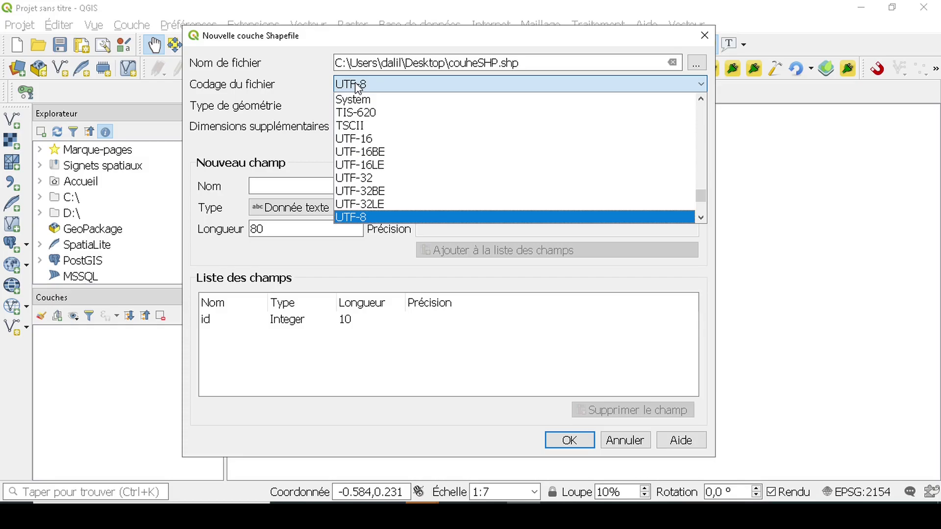
pyautogui.click(358, 87)
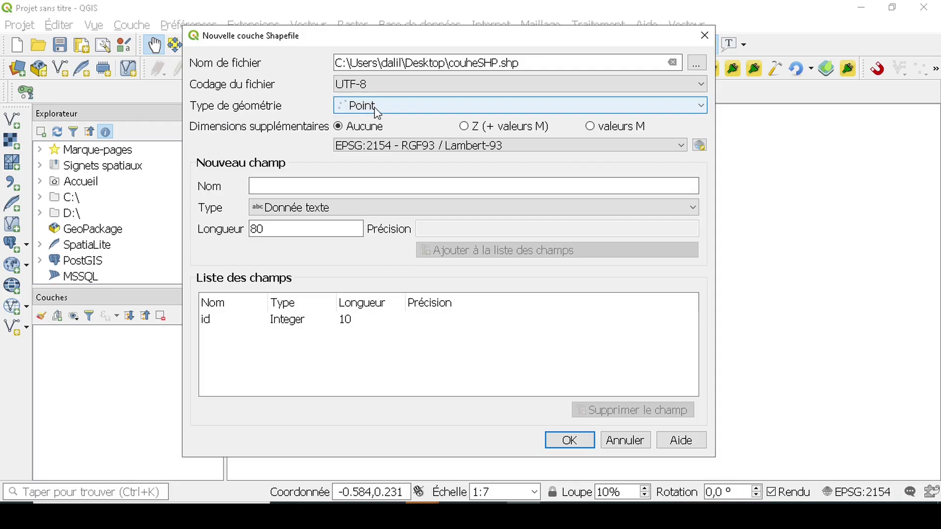
pyautogui.click(705, 107)
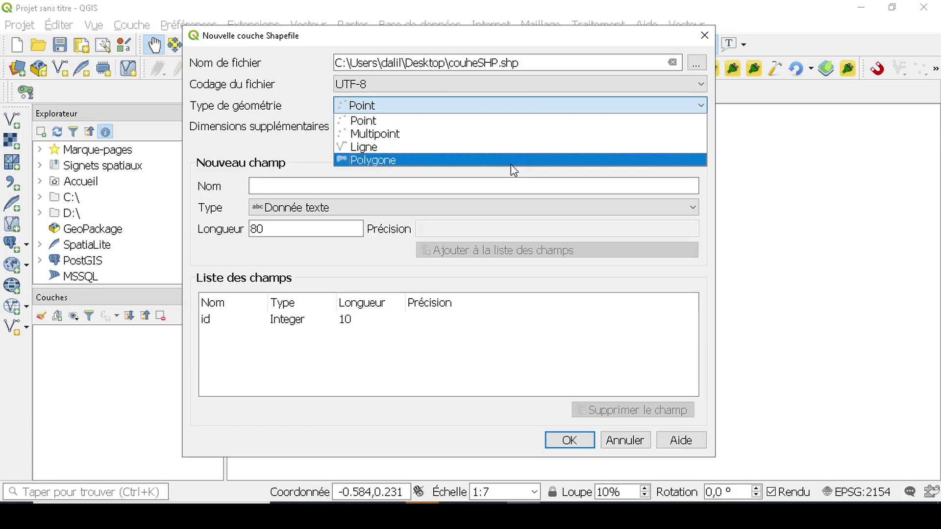
pyautogui.click(475, 123)
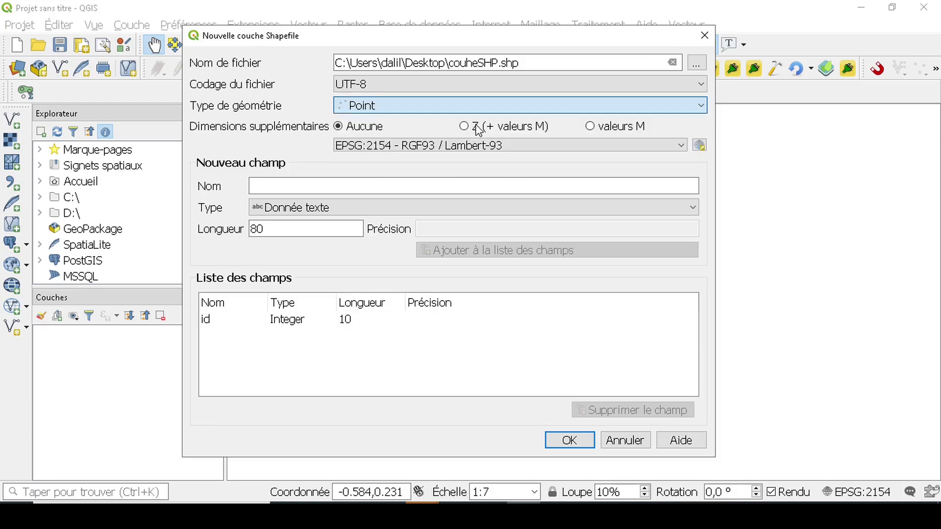
pyautogui.click(511, 108)
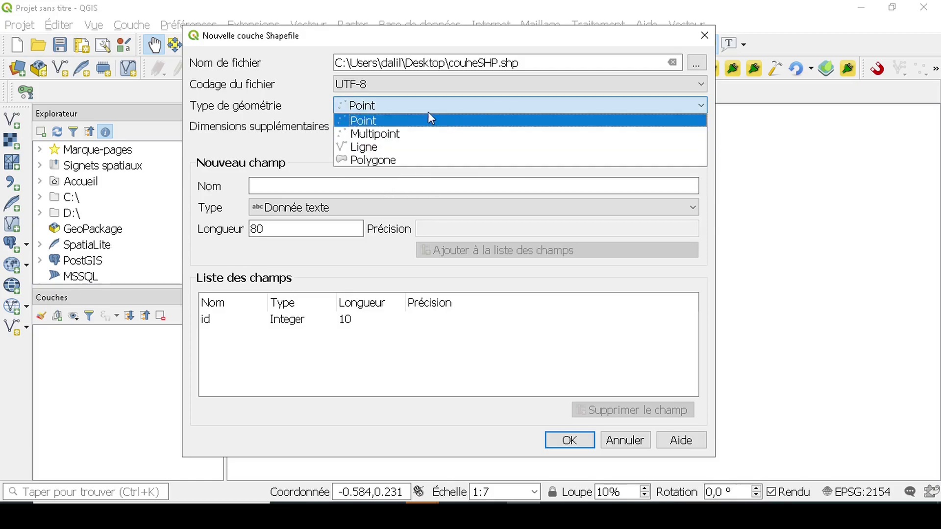
pyautogui.click(266, 148)
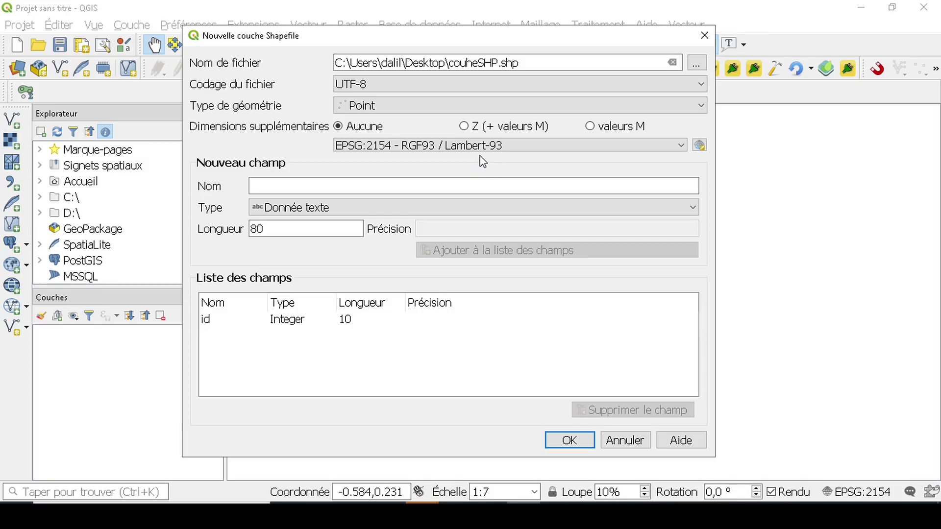
# Step: Examine the coordinate reference systems offered for the layer, including the predefined systems, without changing the selection
pyautogui.click(677, 145)
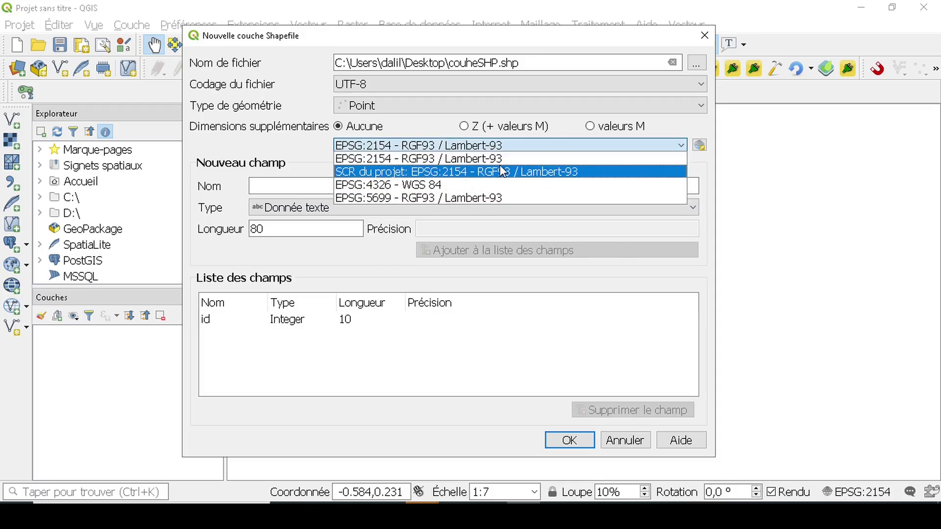
pyautogui.click(319, 150)
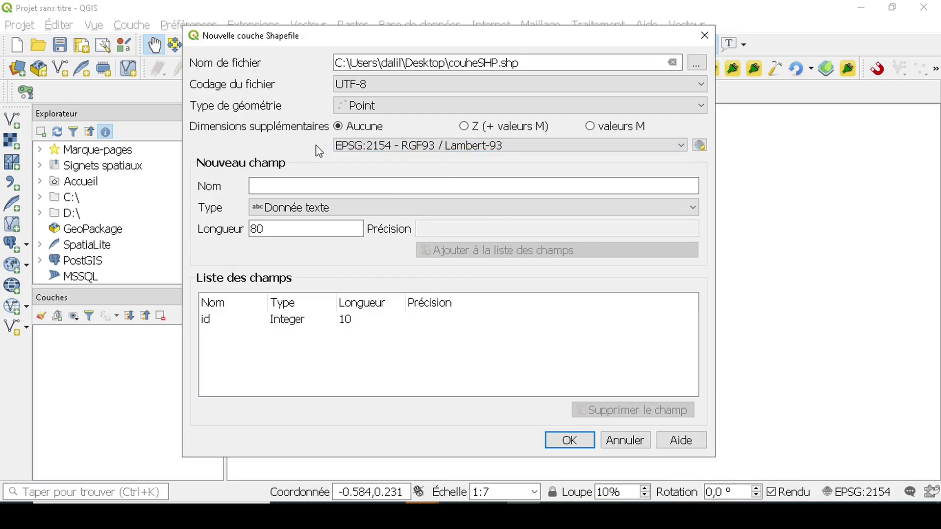
pyautogui.click(390, 146)
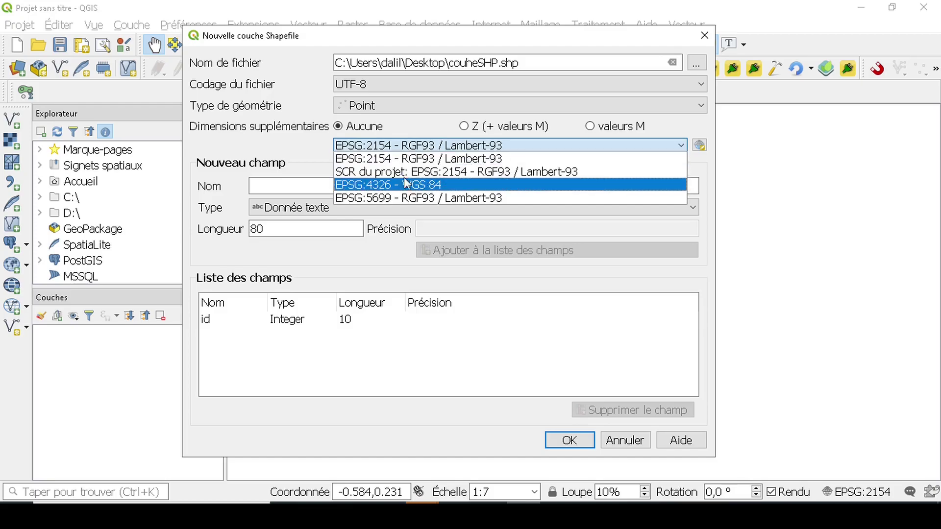
pyautogui.click(267, 149)
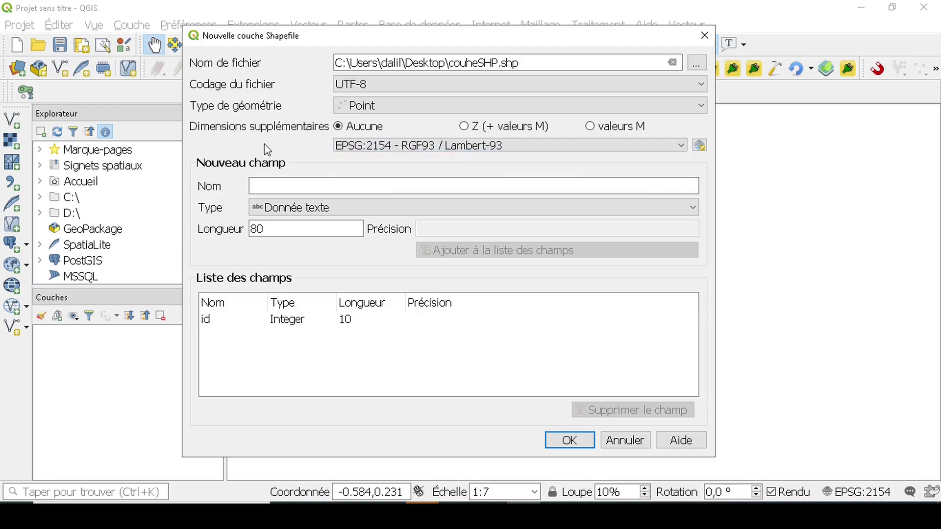
pyautogui.click(701, 147)
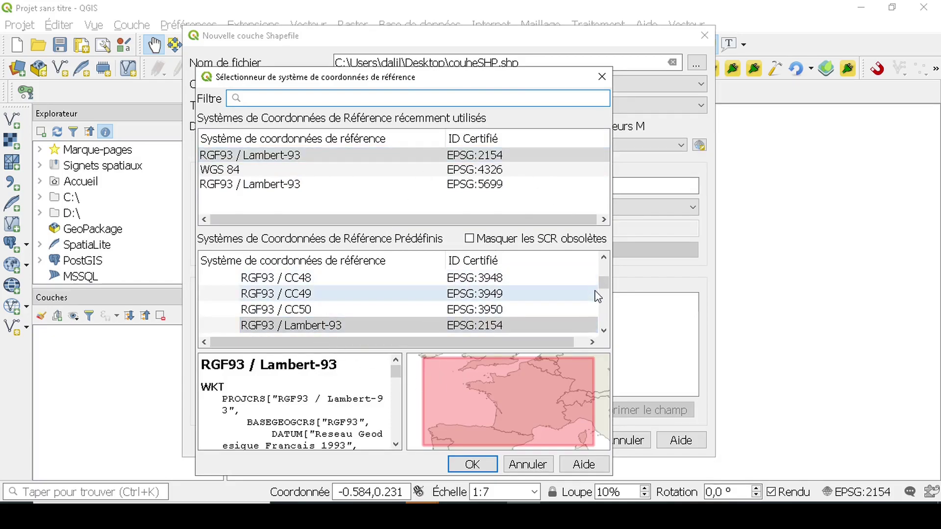
pyautogui.moveTo(603, 281); pyautogui.dragTo(614, 323)
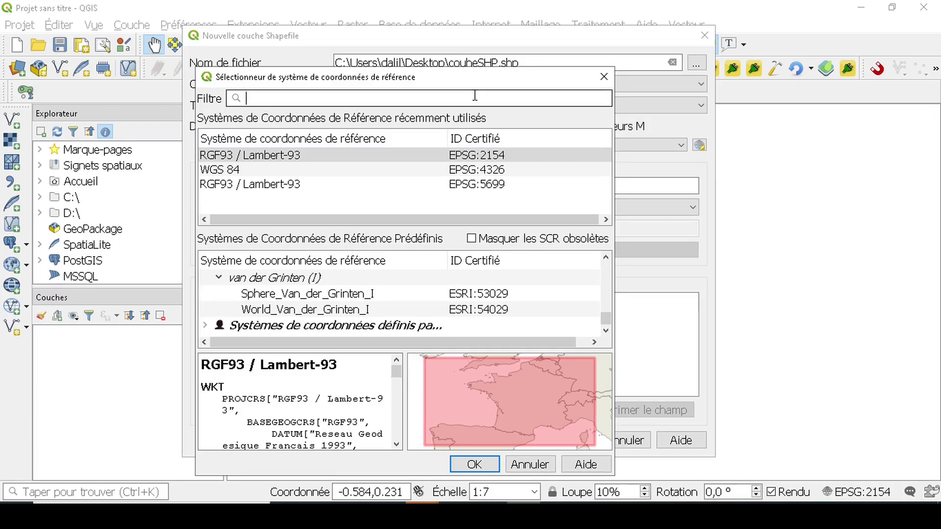
pyautogui.click(604, 77)
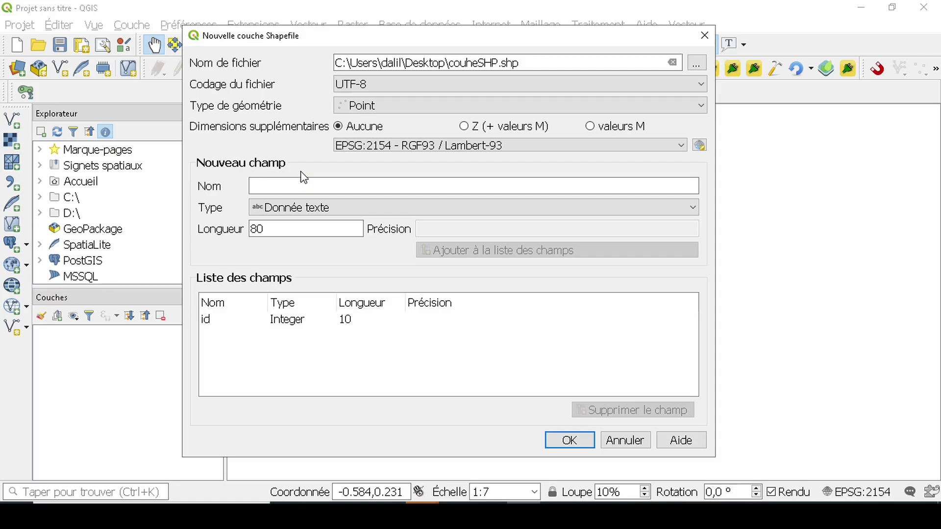
# Step: Add a text field (Donnée texte) named "Mon champ" with length 80 to the field list and create the layer
pyautogui.click(264, 190)
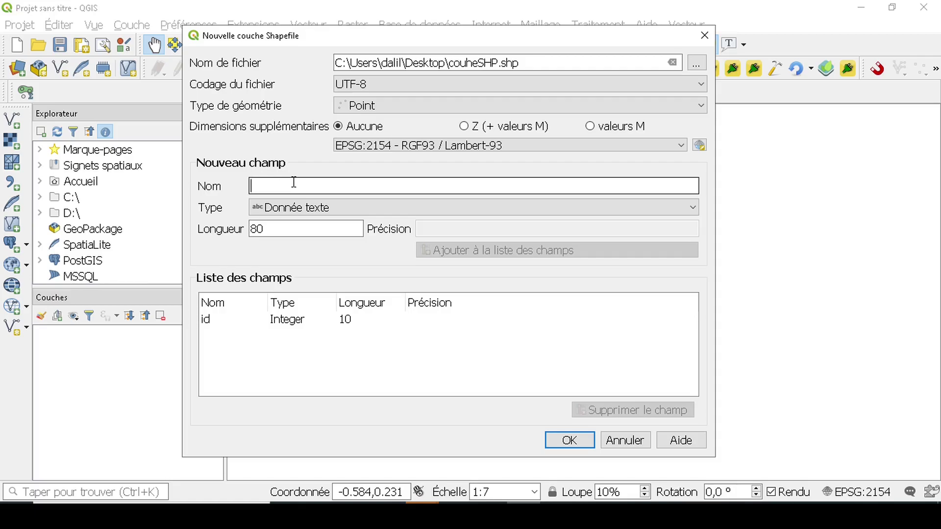
pyautogui.write('Mon champ')
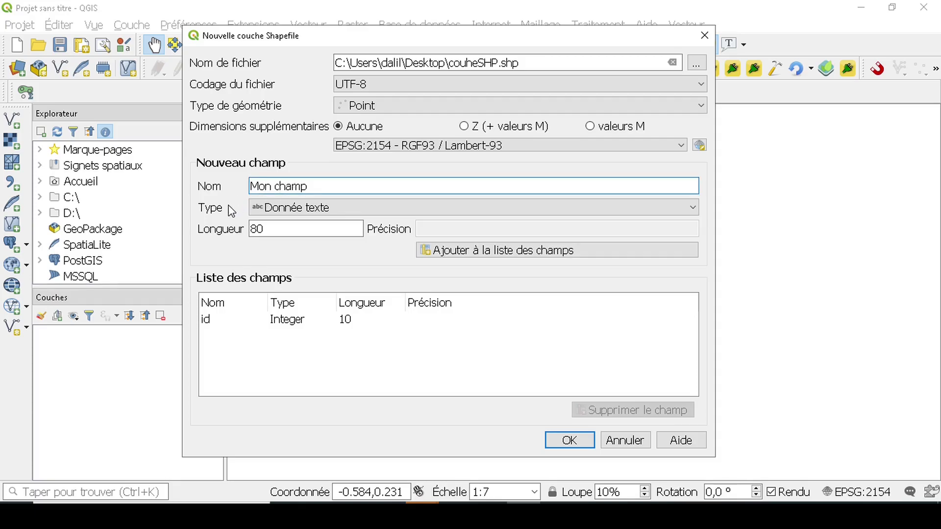
pyautogui.press('Tab')
pyautogui.click(293, 208)
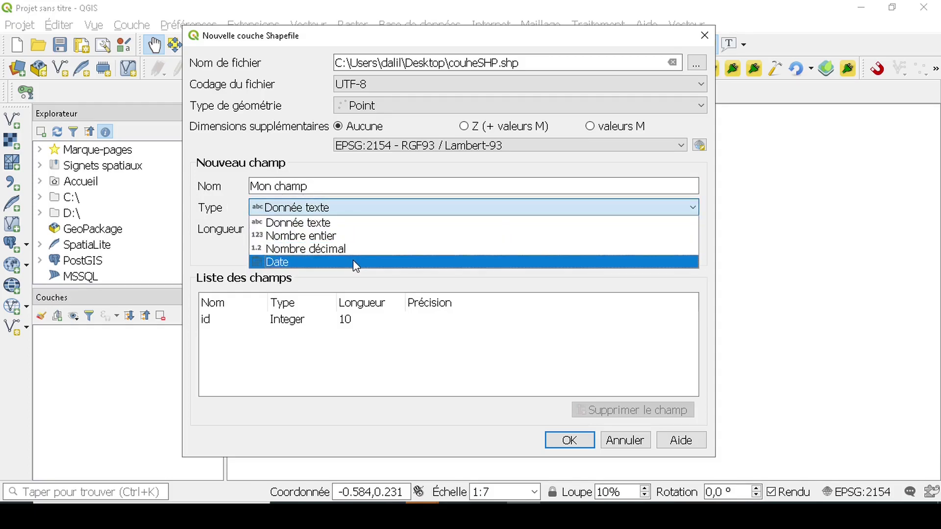
pyautogui.click(305, 223)
pyautogui.click(309, 229)
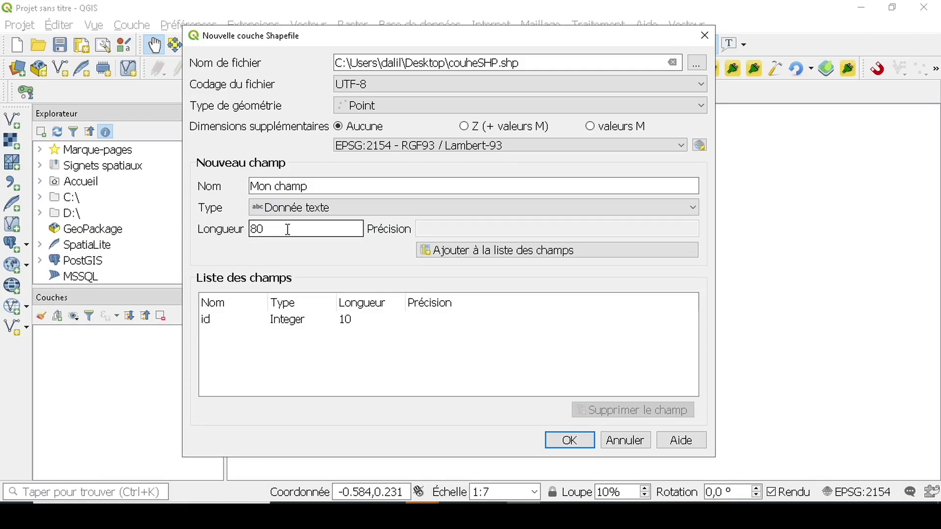
pyautogui.click(353, 182)
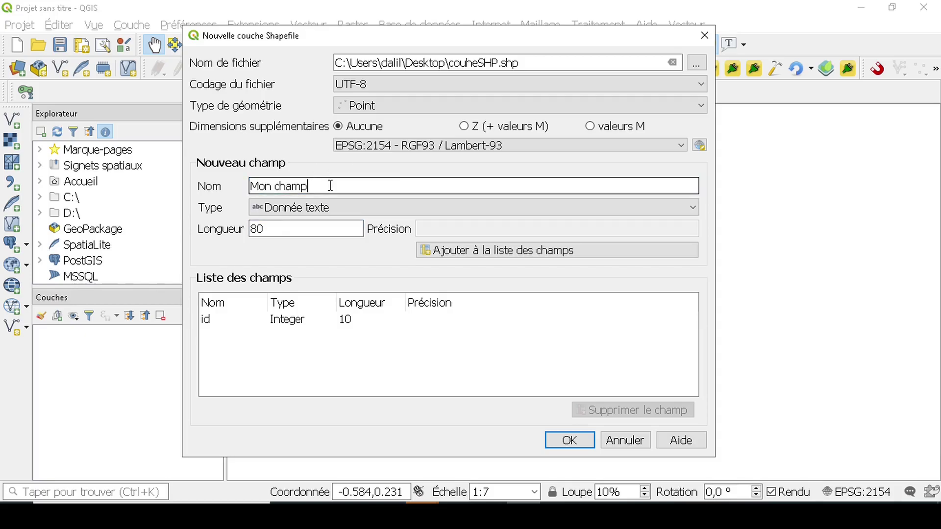
pyautogui.click(349, 229)
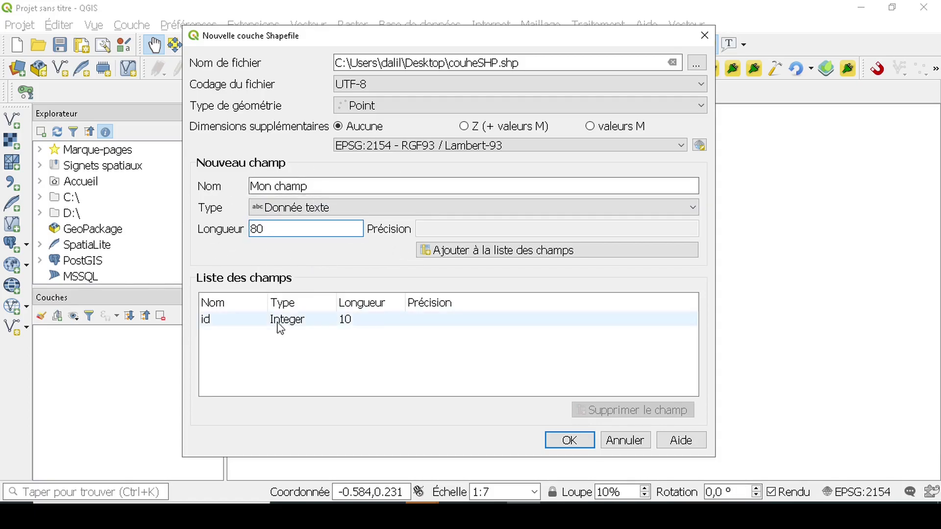
pyautogui.click(464, 252)
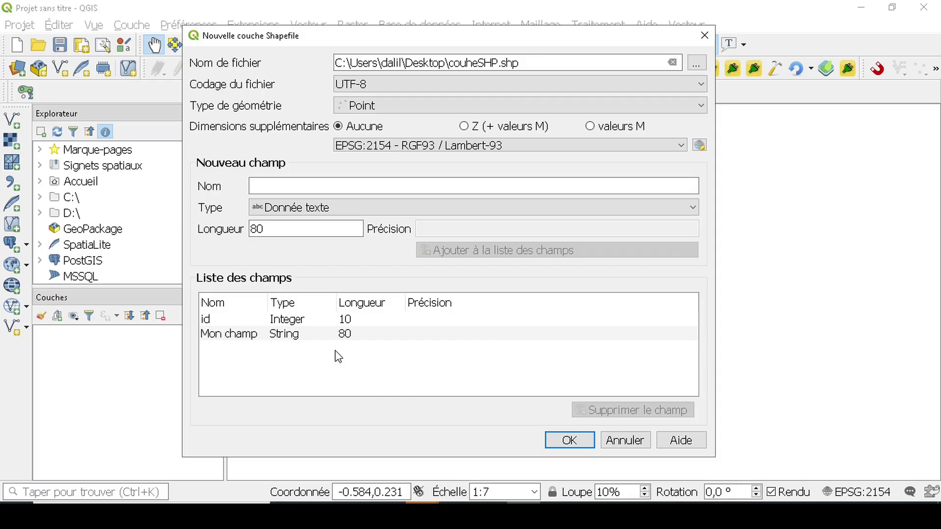
pyautogui.click(302, 337)
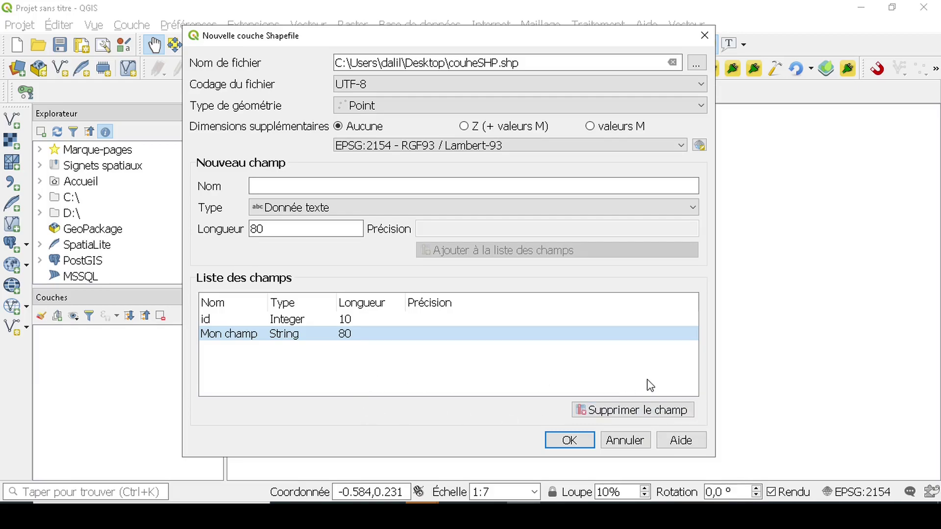
pyautogui.click(585, 447)
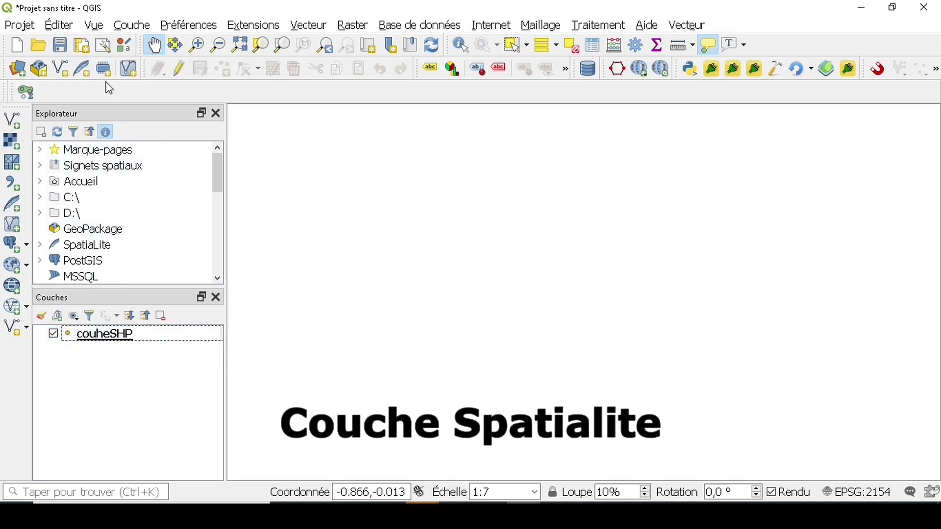
# Step: Examine the commands available for creating new layers, including Shapefile, SpatiaLite, GeoPackage and temporary memory layers
pyautogui.click(147, 27)
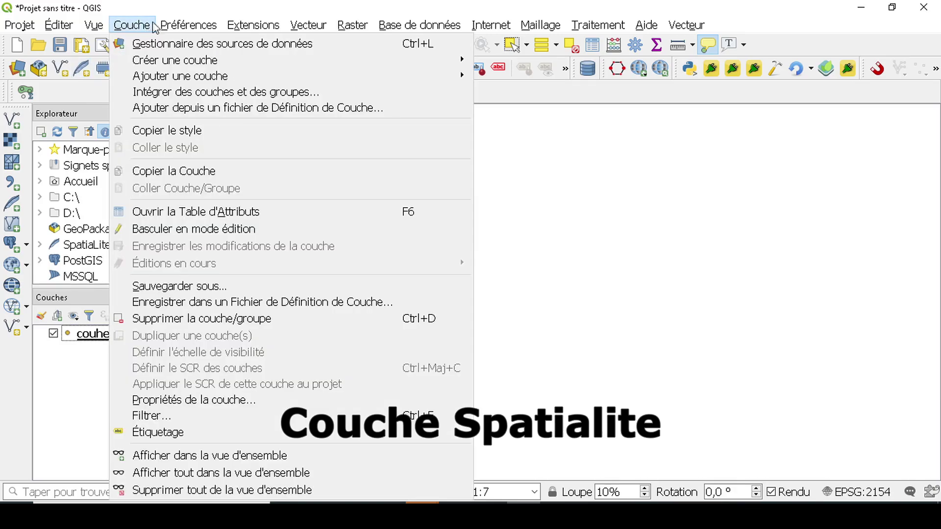
pyautogui.click(189, 25)
pyautogui.click(95, 25)
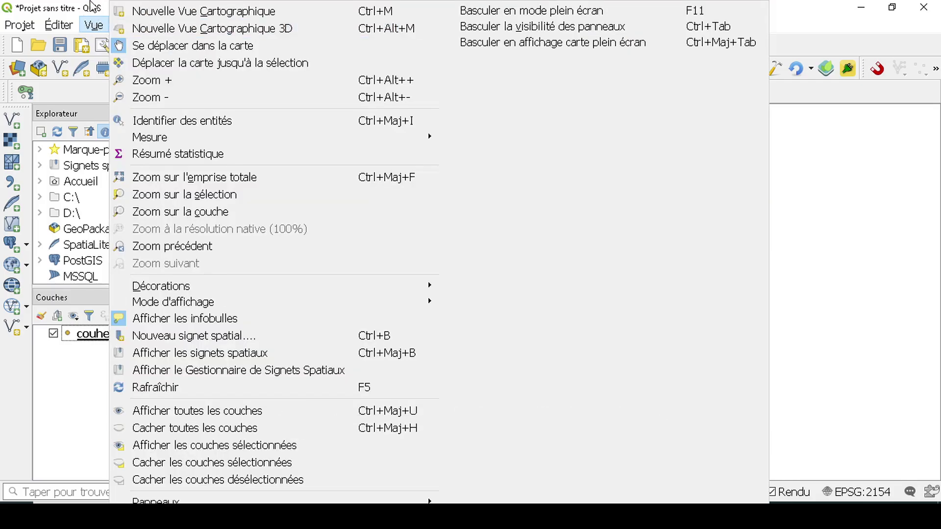
pyautogui.click(109, 7)
pyautogui.click(132, 25)
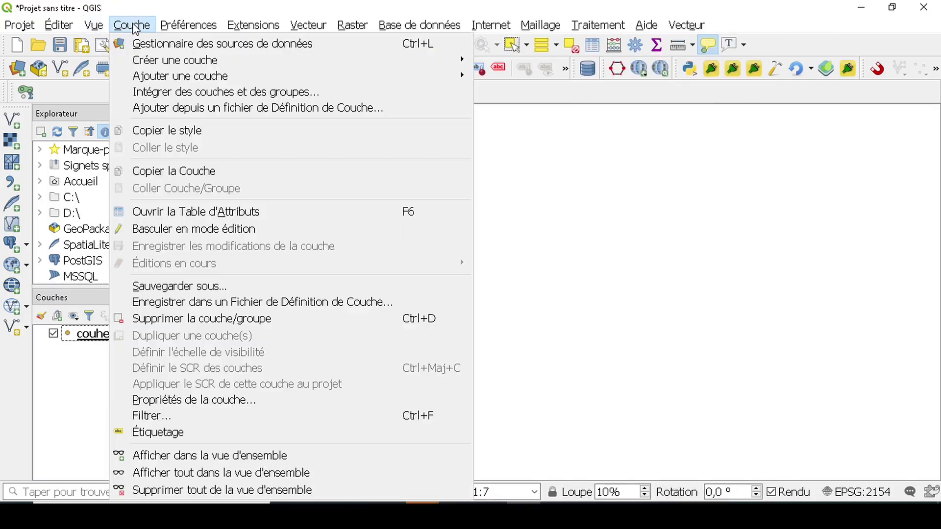
pyautogui.moveTo(181, 61)
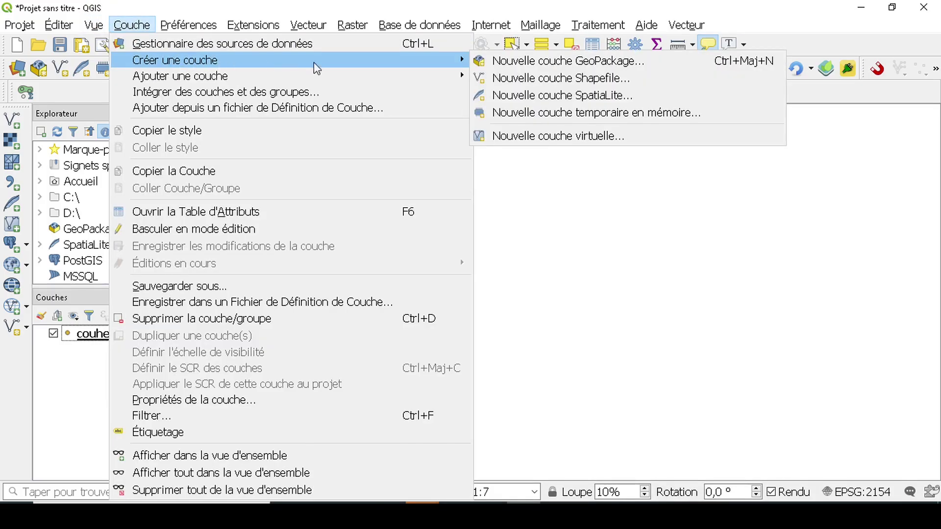
pyautogui.click(380, 6)
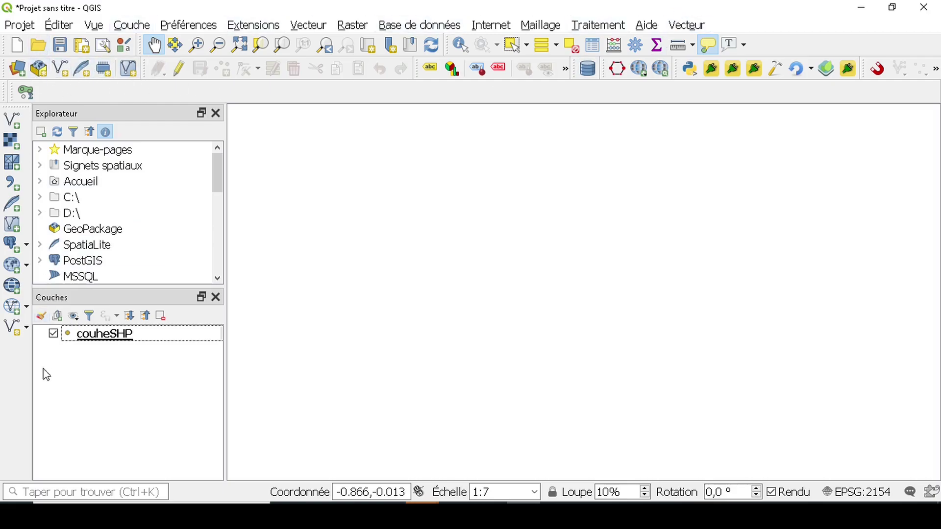
pyautogui.click(28, 330)
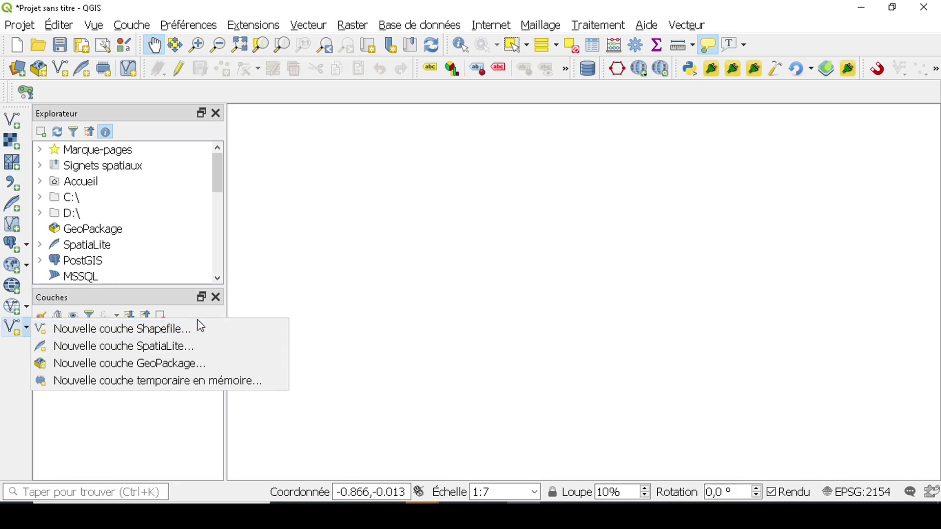
pyautogui.click(153, 441)
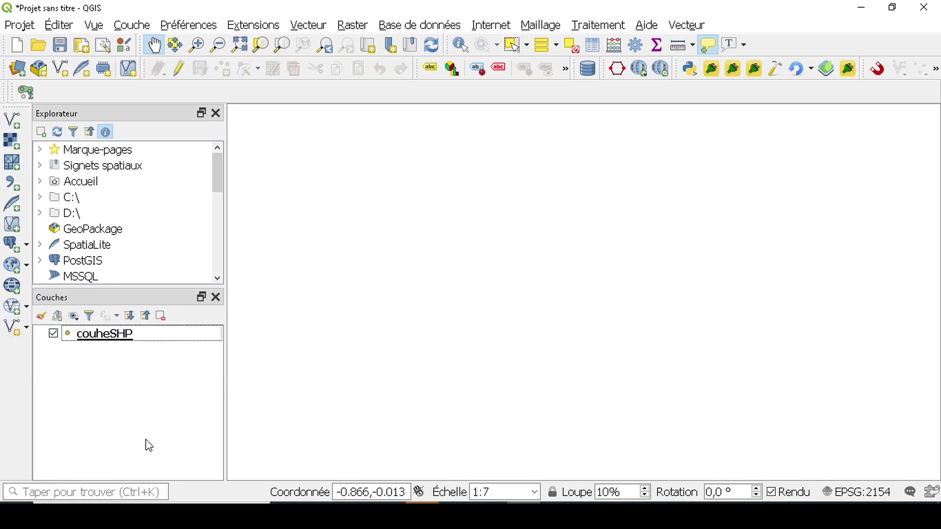
# Step: Start a new SpatiaLite layer and set its new database file to BDDSpatialte on the desktop (Bureau)
pyautogui.click(82, 70)
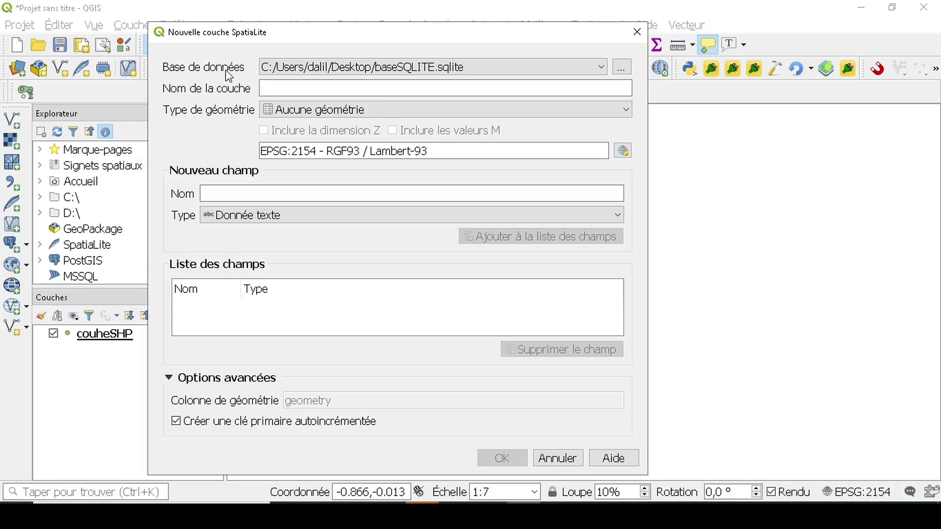
pyautogui.click(622, 68)
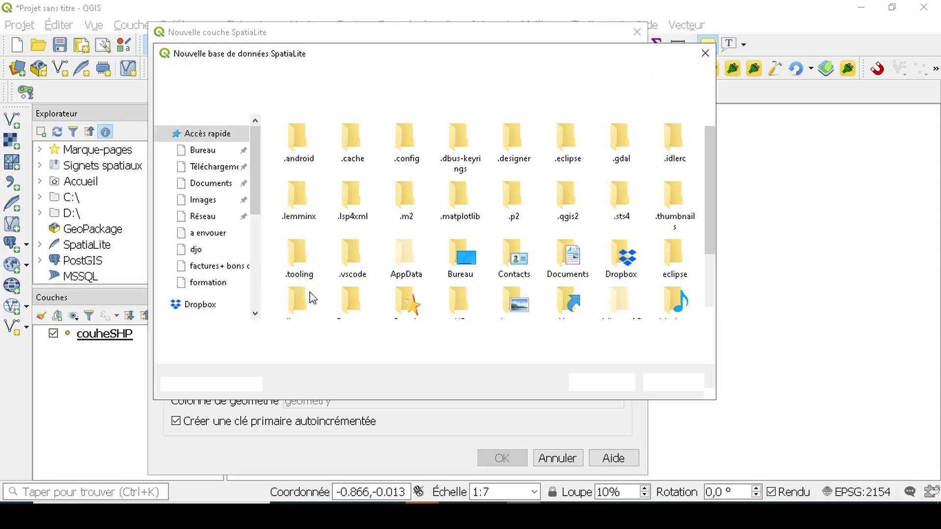
pyautogui.click(202, 150)
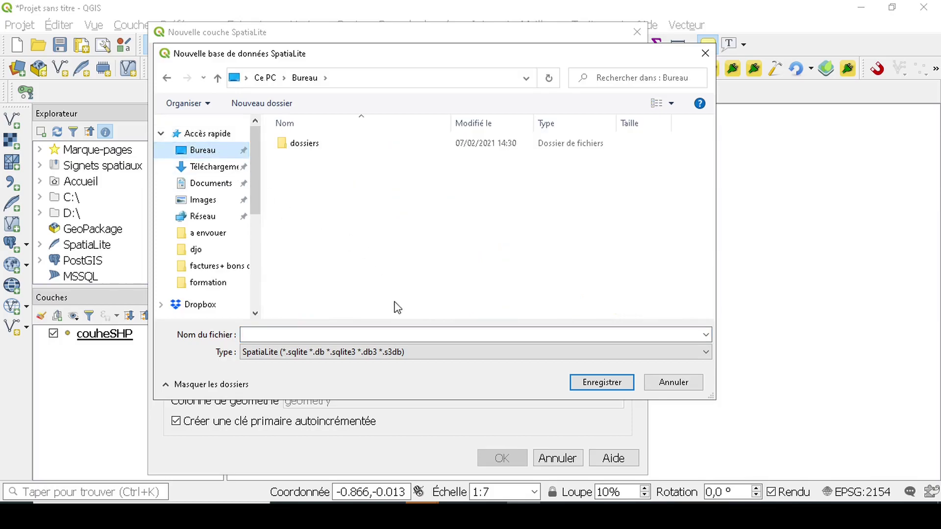
pyautogui.click(389, 333)
pyautogui.write('c')
pyautogui.press('BackSpace')
pyautogui.write('Bas')
pyautogui.press('BackSpace')
pyautogui.press('BackSpace')
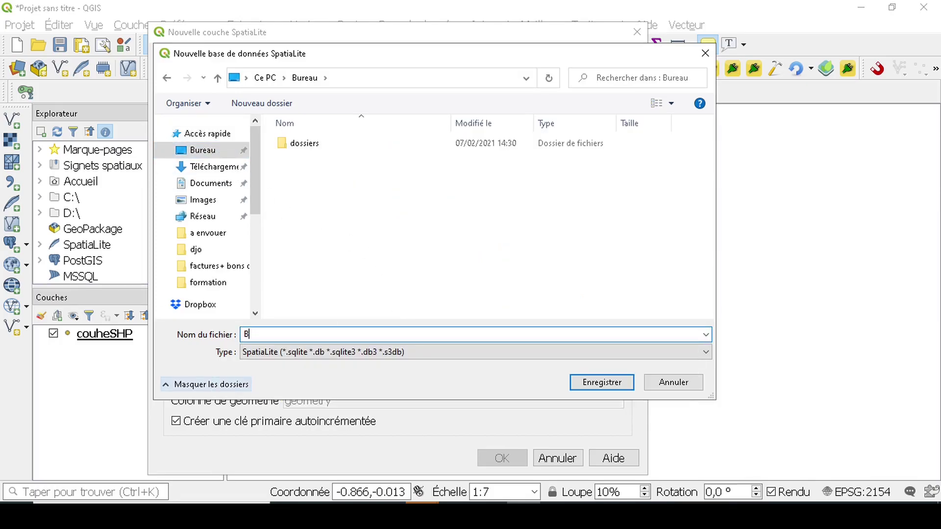
pyautogui.write('DDSpatialte')
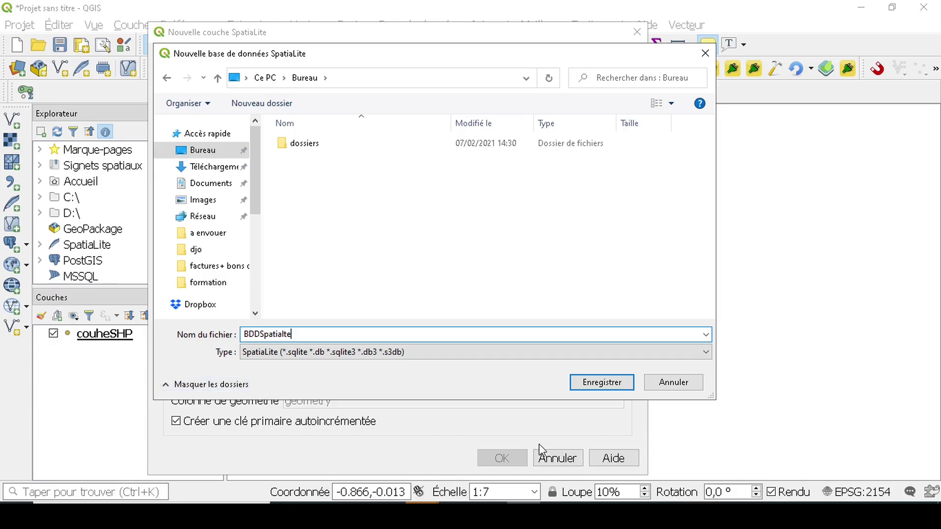
pyautogui.click(600, 389)
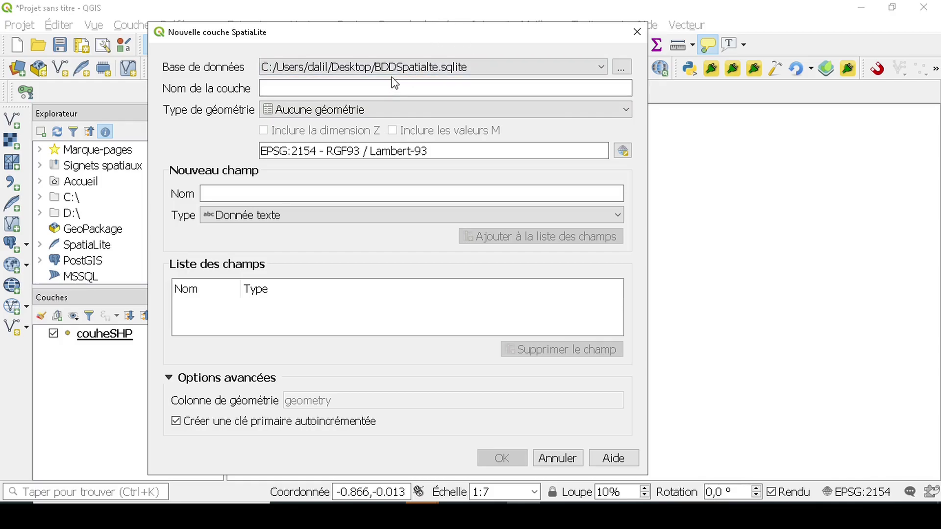
# Step: Name the new SpatiaLite layer CoucheSpatialite and review the geometry types offered for it
pyautogui.click(381, 88)
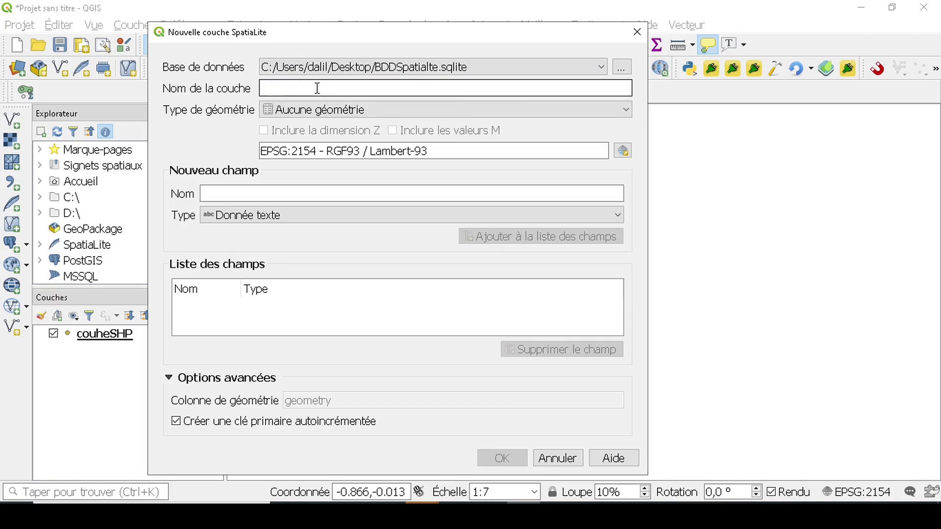
pyautogui.write('Co')
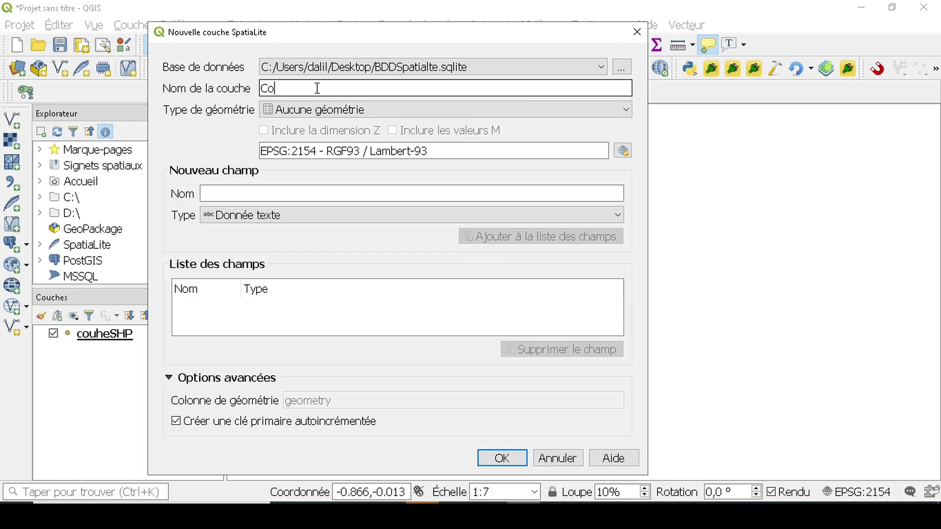
pyautogui.write('ucheSpatialite')
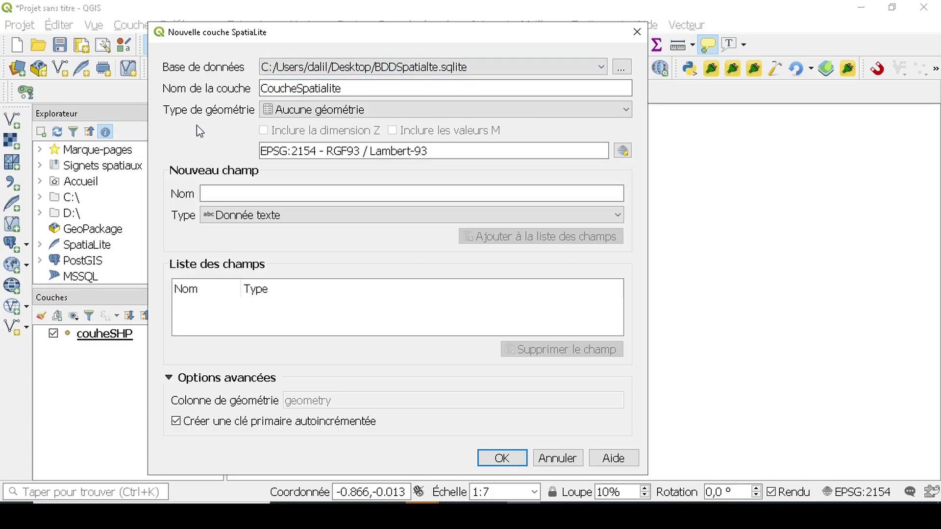
pyautogui.click(318, 109)
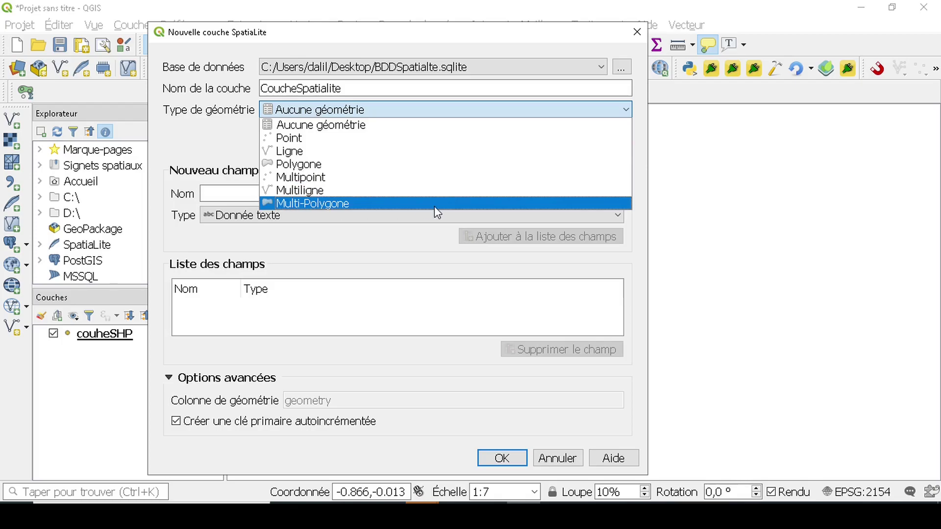
pyautogui.click(228, 161)
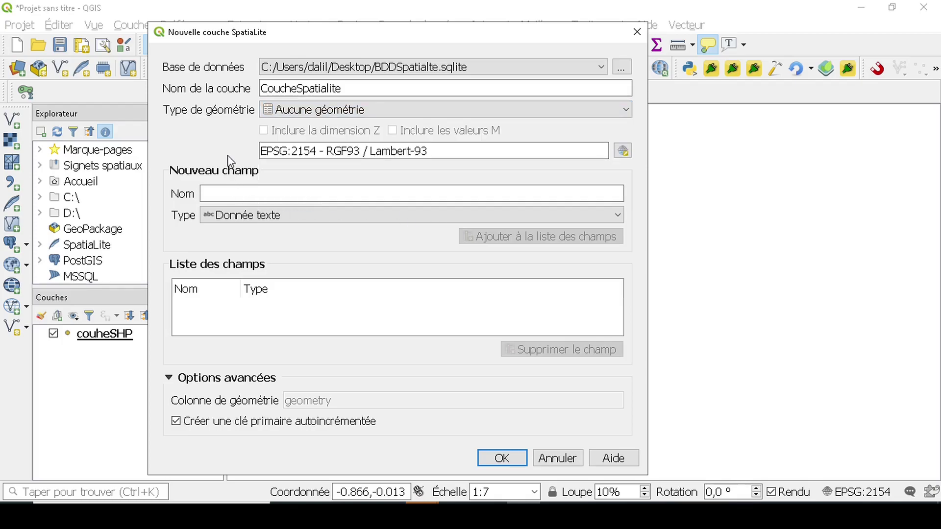
# Step: Add a text field (Donnée texte) named "Mon champ" to the SpatiaLite layer's field list
pyautogui.click(335, 201)
pyautogui.click(259, 191)
pyautogui.write('Mon  champ')
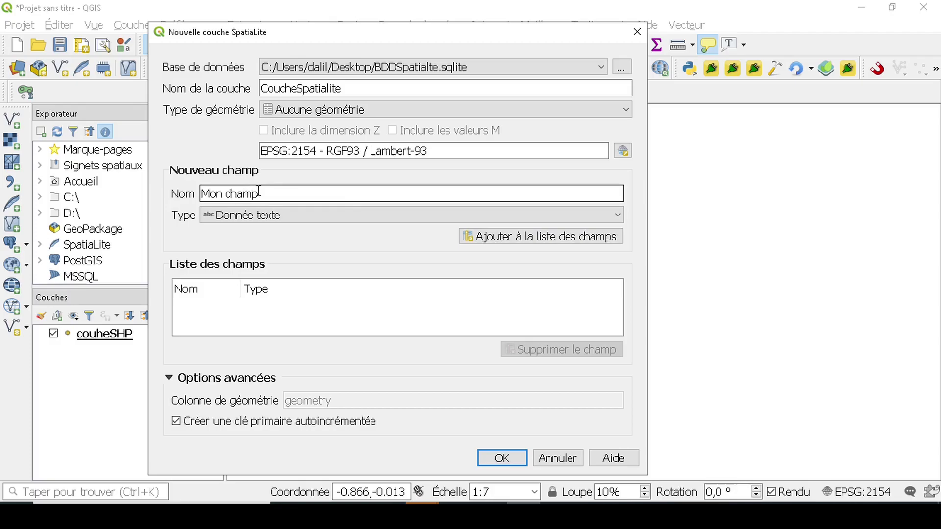
pyautogui.click(264, 217)
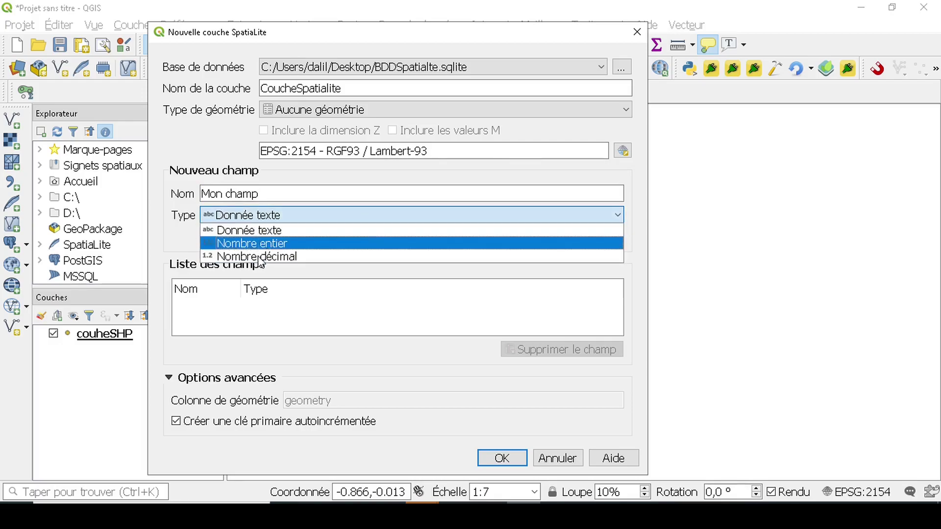
pyautogui.click(372, 234)
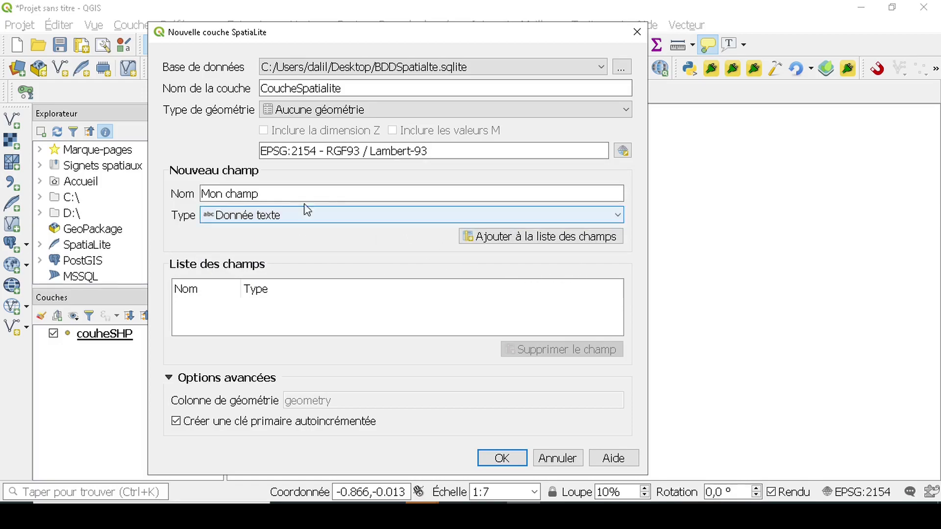
pyautogui.click(248, 191)
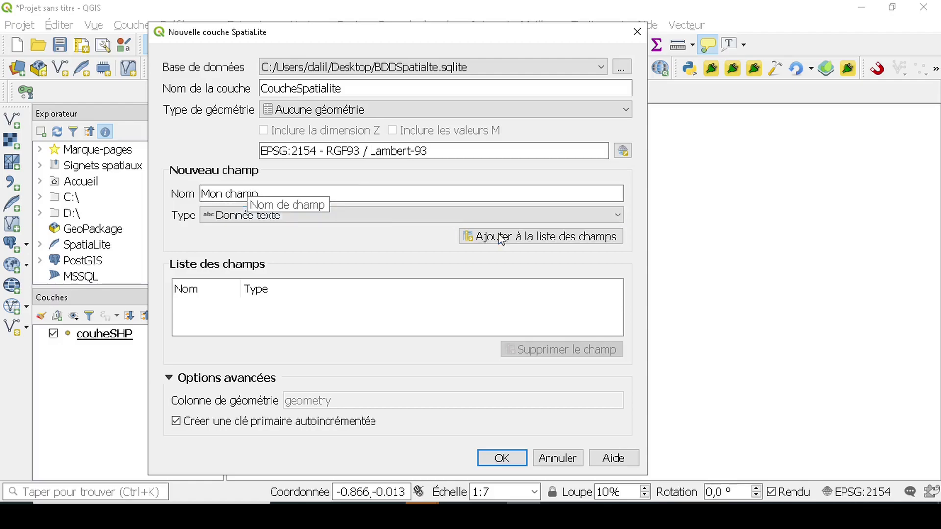
pyautogui.click(516, 237)
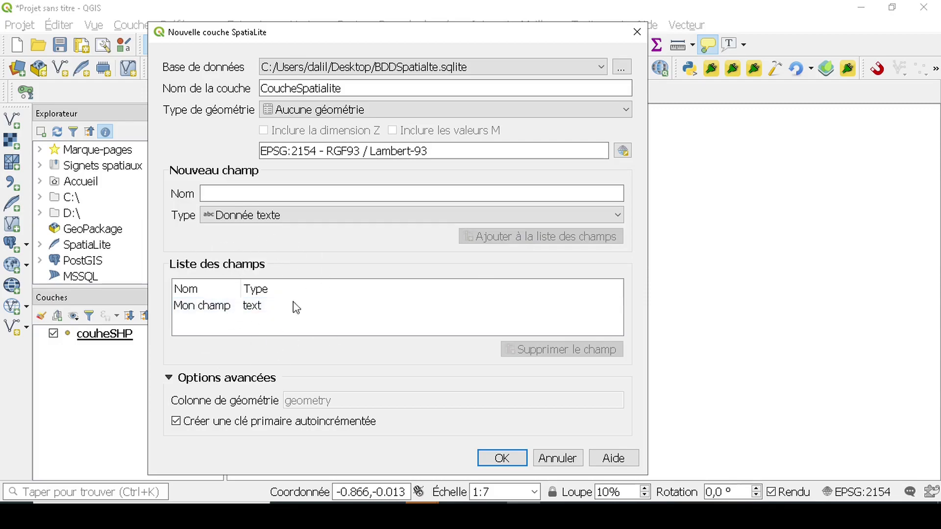
pyautogui.click(197, 309)
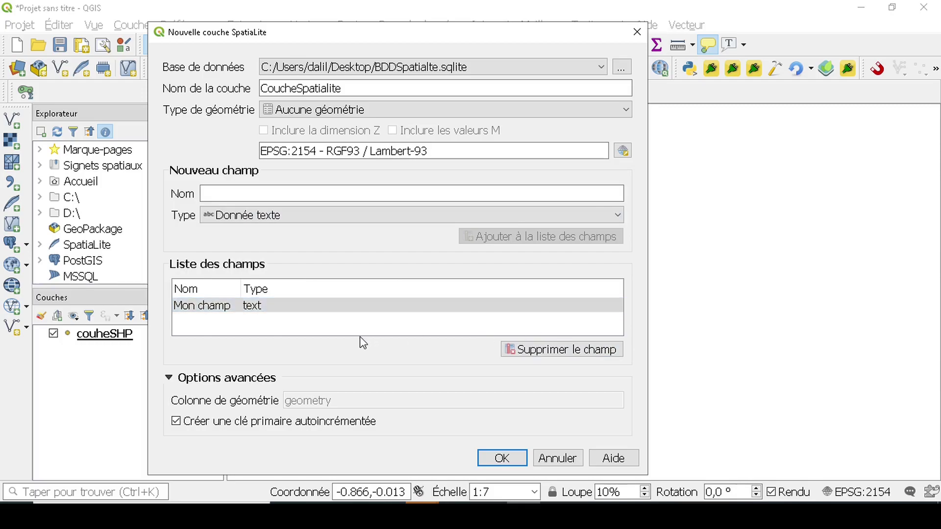
# Step: Set the SpatiaLite layer's geometry type to Point and show its advanced options
pyautogui.click(333, 111)
pyautogui.click(341, 138)
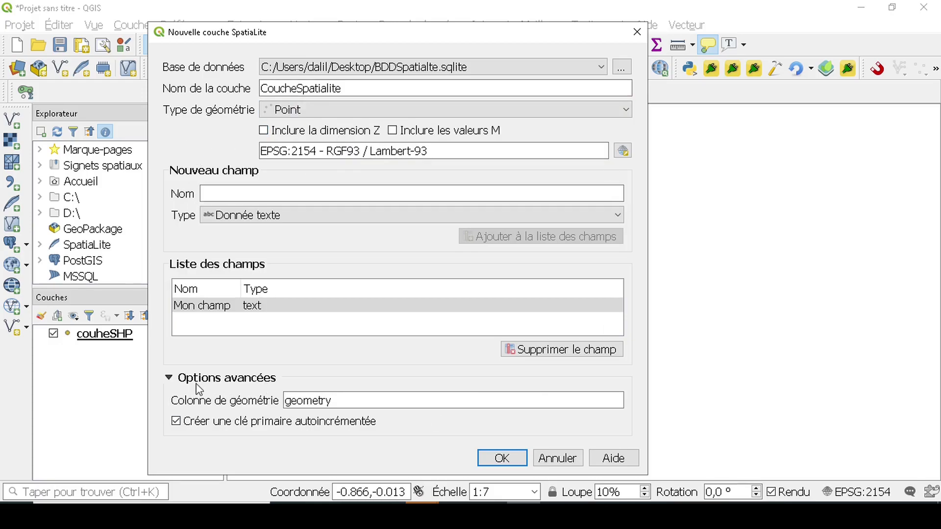
pyautogui.click(172, 382)
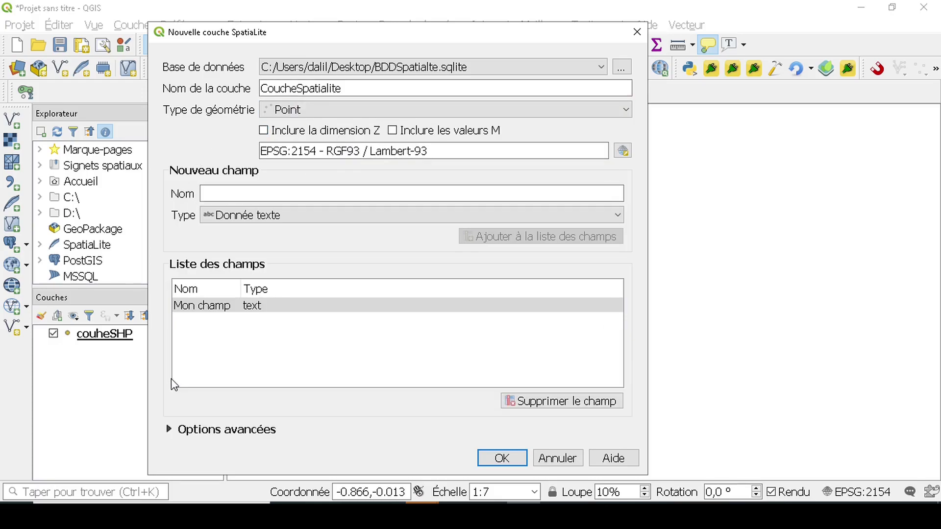
pyautogui.click(170, 430)
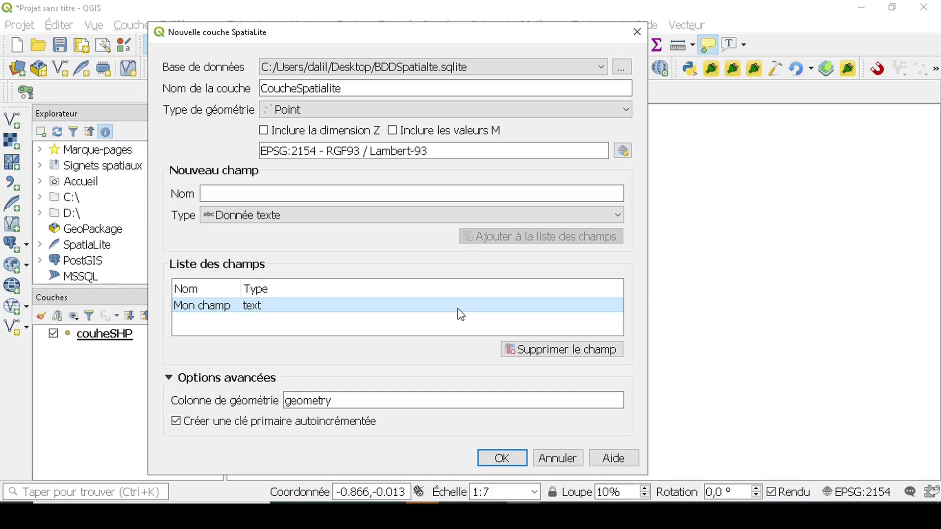
# Step: Keep "geometry" as the geometry column with an autoincremented primary key, and create the SpatiaLite layer
pyautogui.click(424, 399)
pyautogui.doubleClick(425, 400)
pyautogui.click(424, 400)
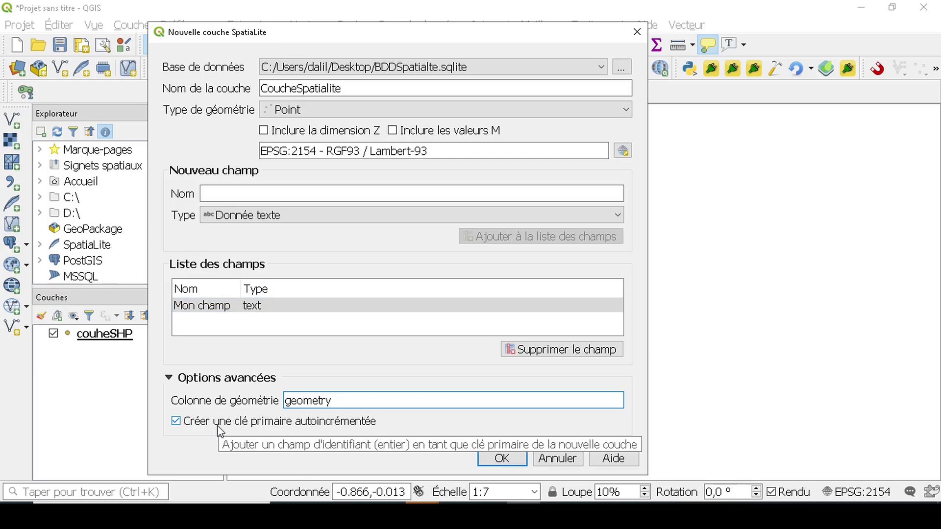
pyautogui.click(599, 462)
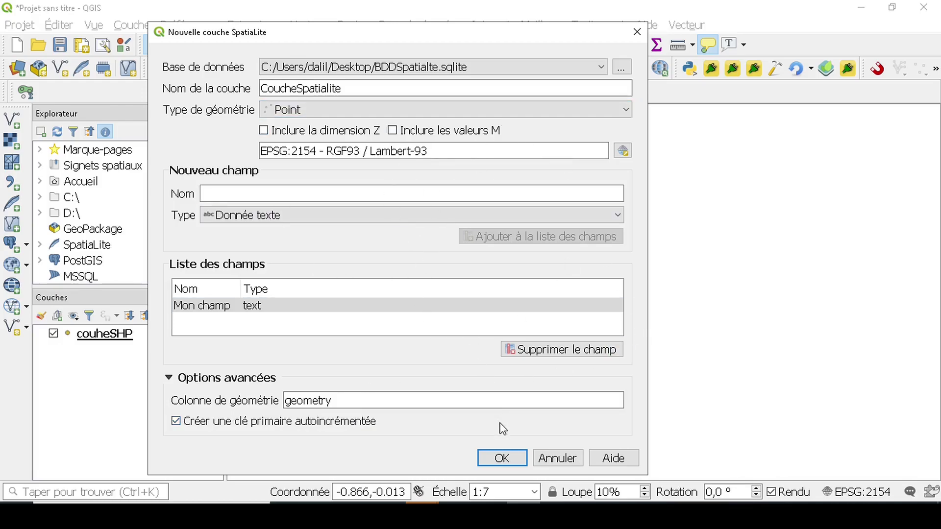
pyautogui.click(502, 460)
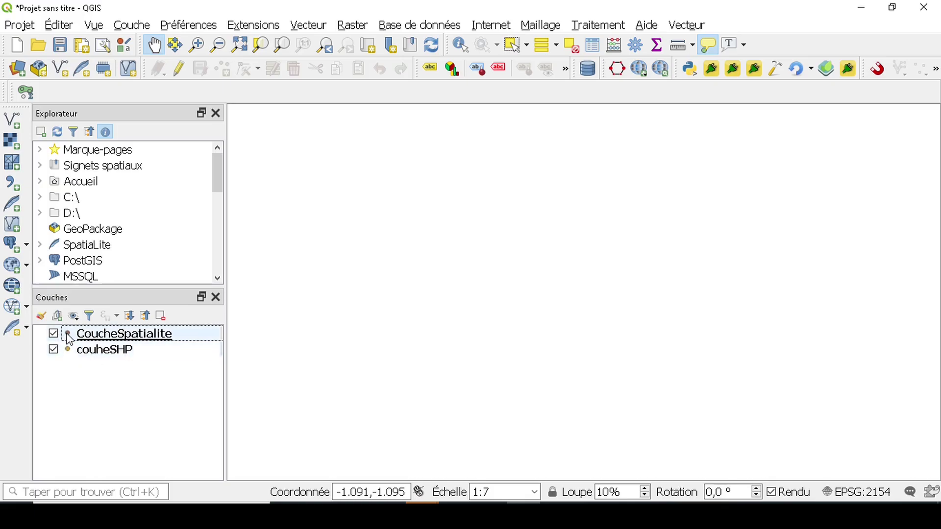
pyautogui.moveTo(70, 339)
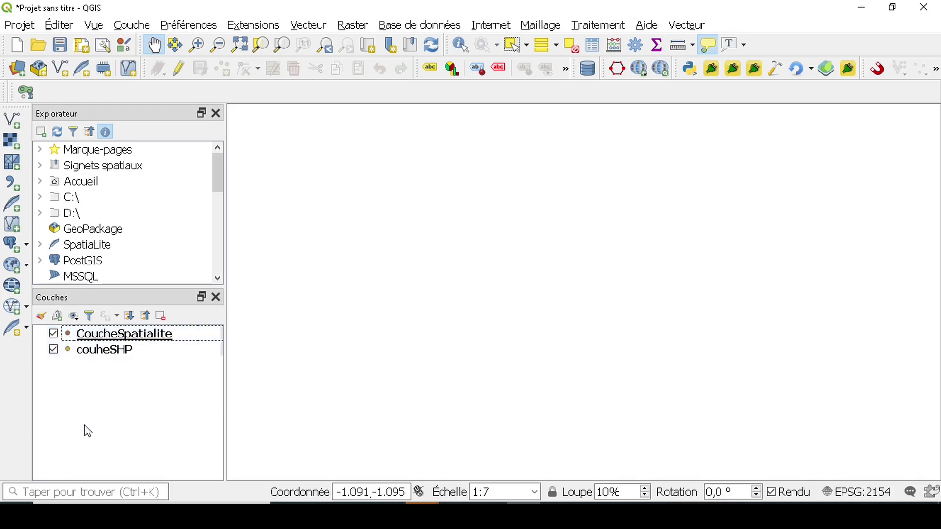
# Step: Switch to the Windows desktop and move the BDDSpatialte.sqlite file to an empty area, keeping its name
pyautogui.press('super+d')
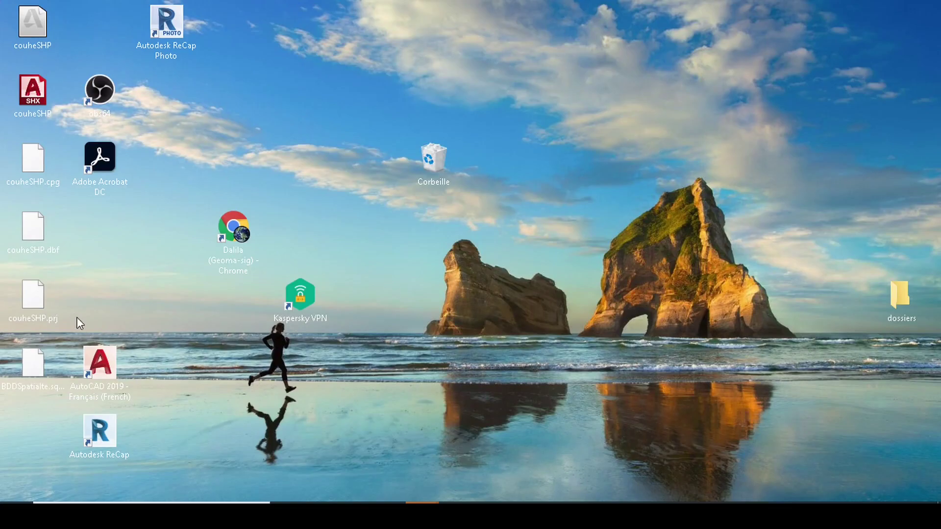
pyautogui.click(91, 295)
pyautogui.click(49, 354)
pyautogui.moveTo(39, 365); pyautogui.dragTo(619, 386)
pyautogui.click(619, 387)
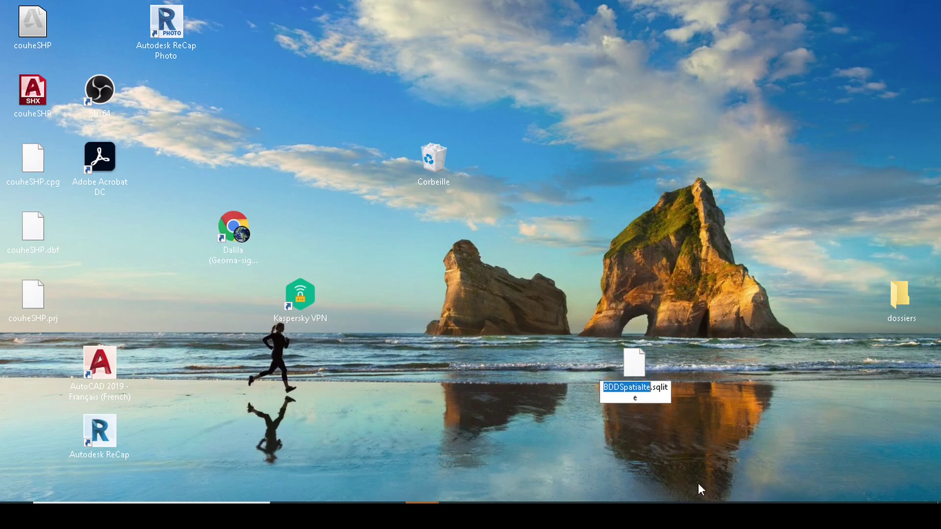
pyautogui.press('Return')
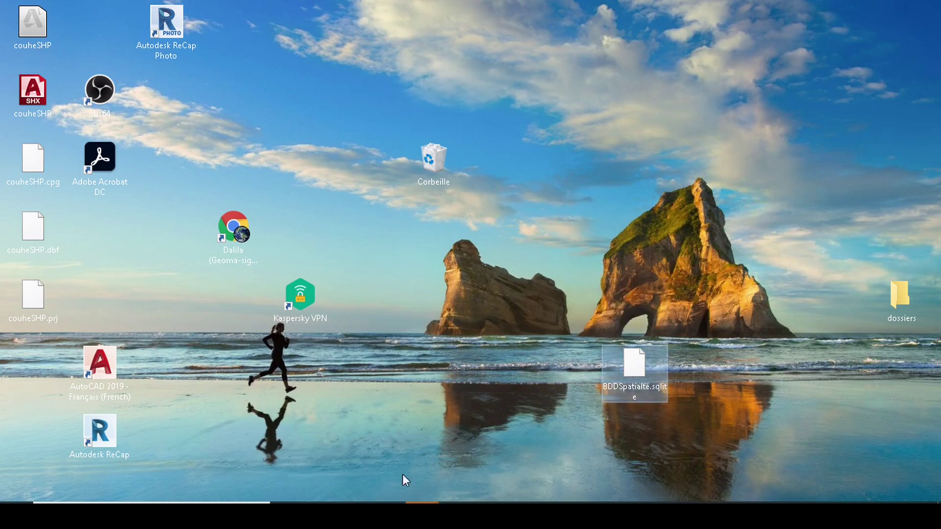
pyautogui.moveTo(619, 386)
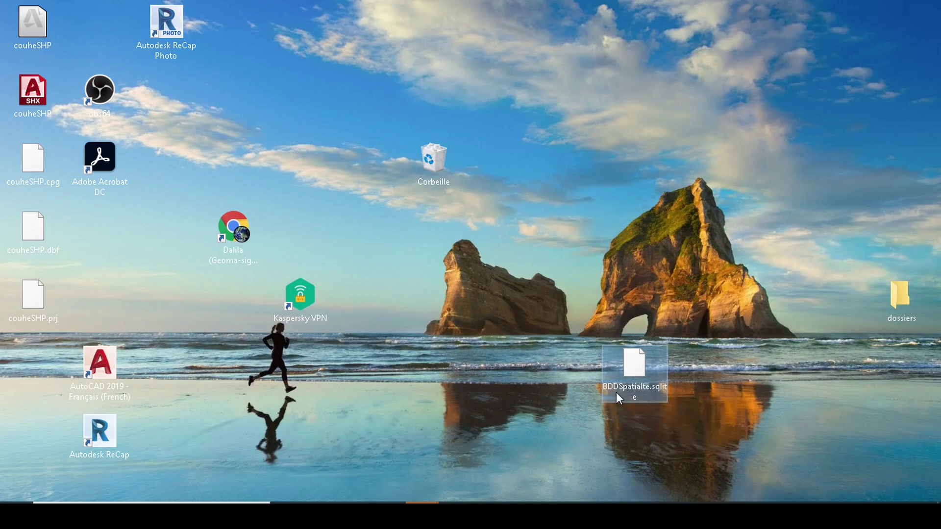
# Step: Switch back to QGIS and start a new GeoPackage layer, with its whole dialog in view
pyautogui.moveTo(666, 392)
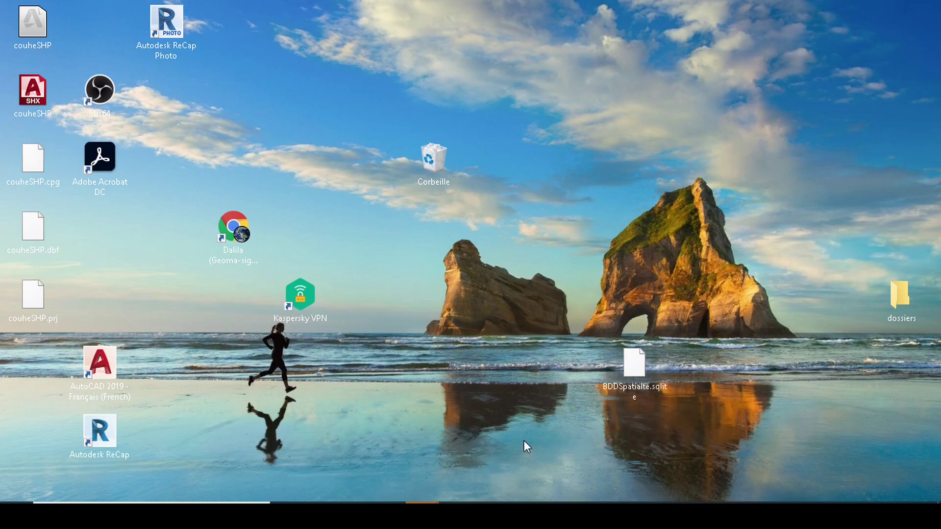
pyautogui.click(522, 504)
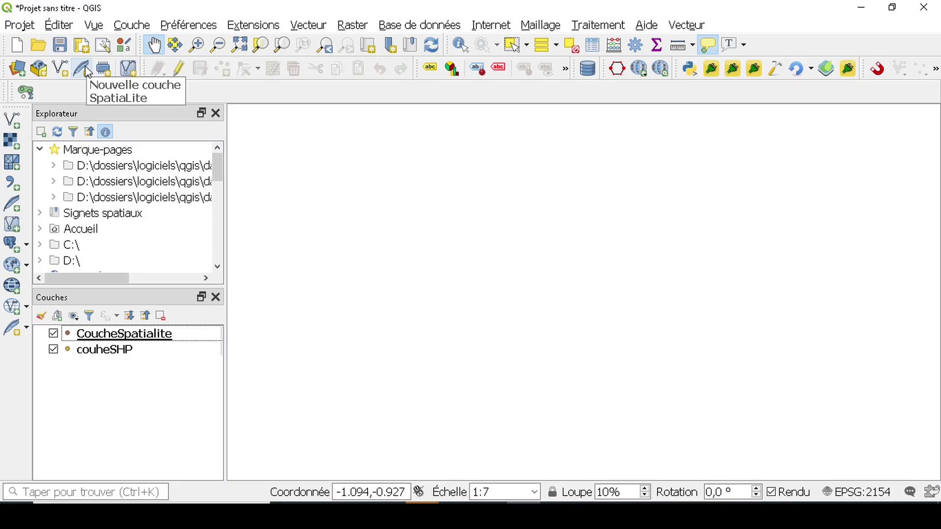
pyautogui.click(26, 328)
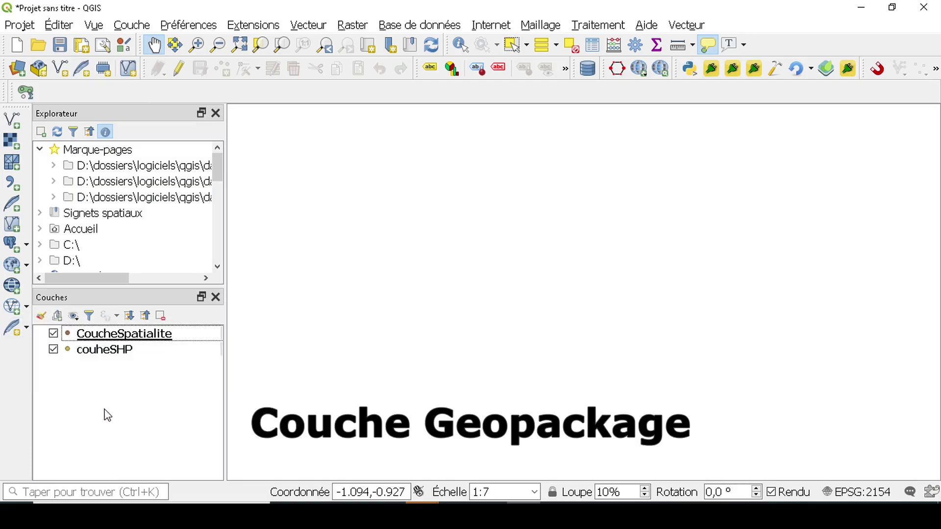
pyautogui.click(39, 72)
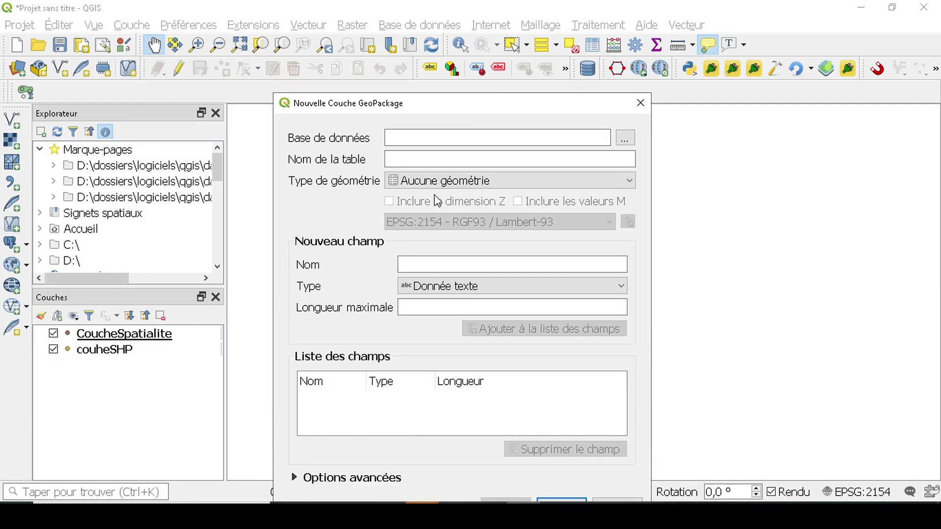
pyautogui.moveTo(480, 101); pyautogui.dragTo(490, 5)
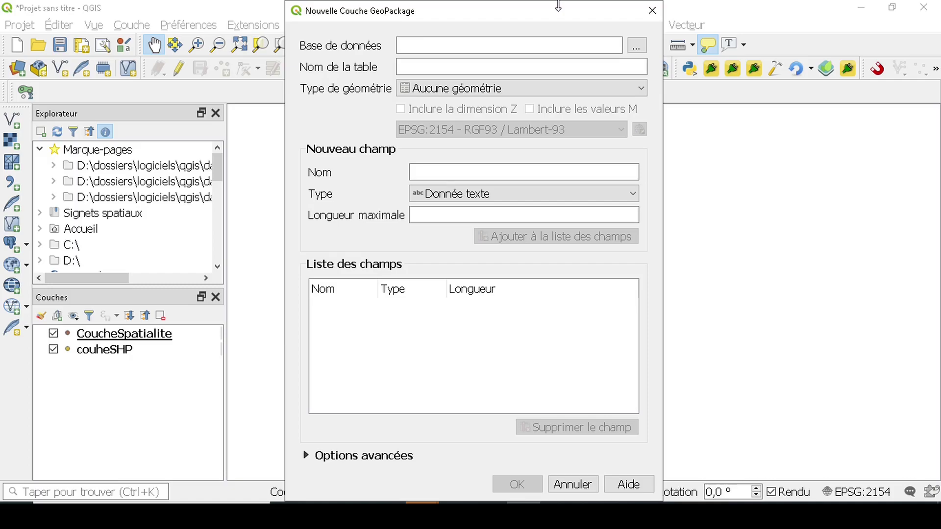
# Step: Set the GeoPackage database to a new file named BaseGeopackage, saved on the desktop (Bureau)
pyautogui.click(414, 45)
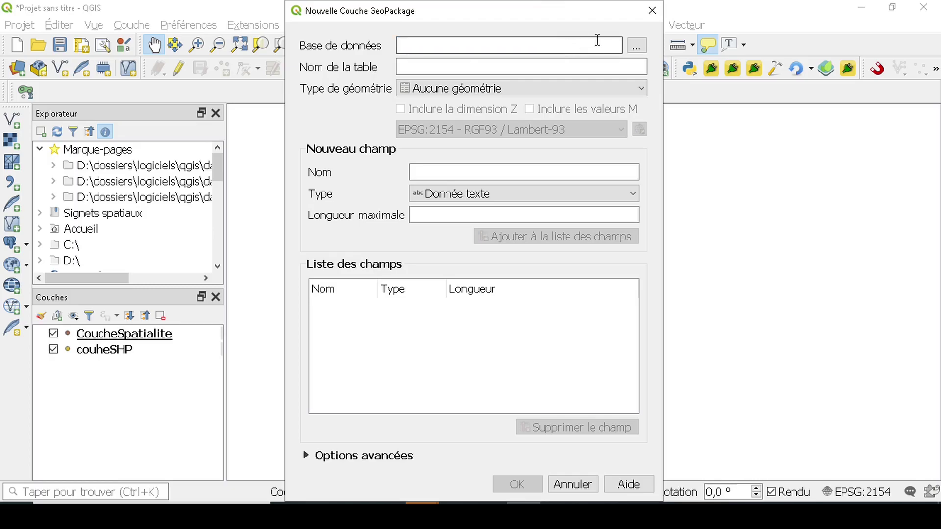
pyautogui.click(637, 47)
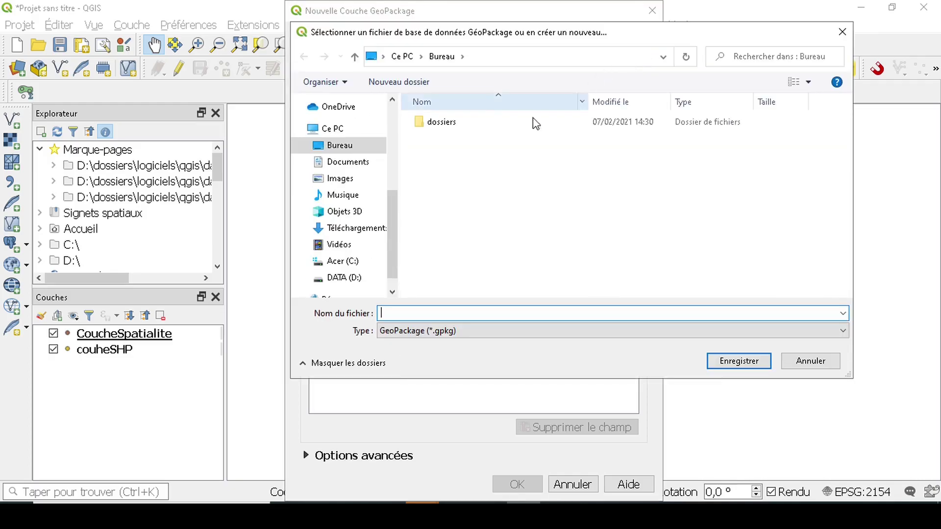
pyautogui.click(368, 146)
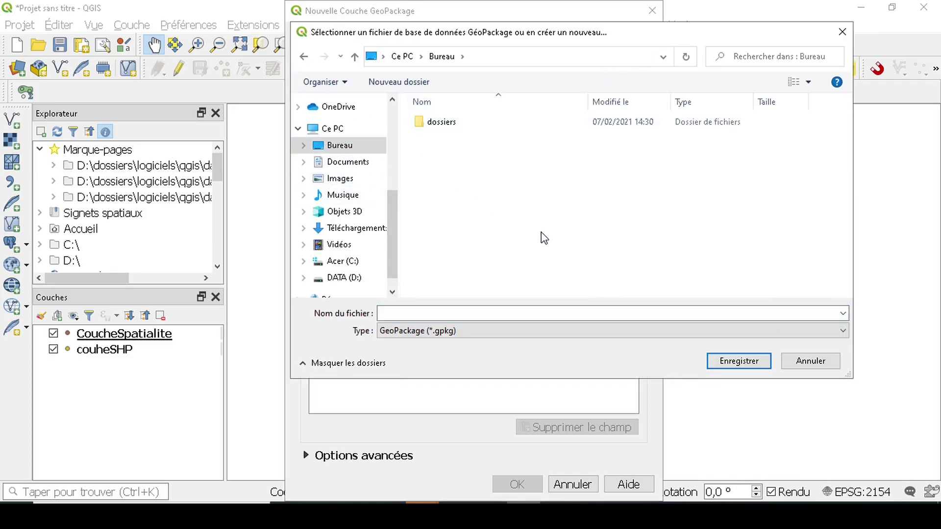
pyautogui.click(523, 314)
pyautogui.click(524, 314)
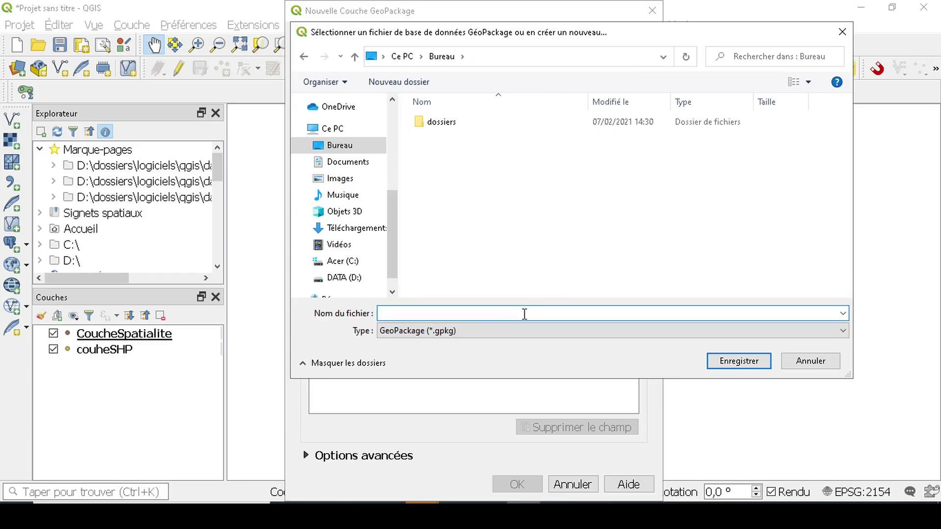
pyautogui.write('BaseGeopackage')
pyautogui.click(738, 361)
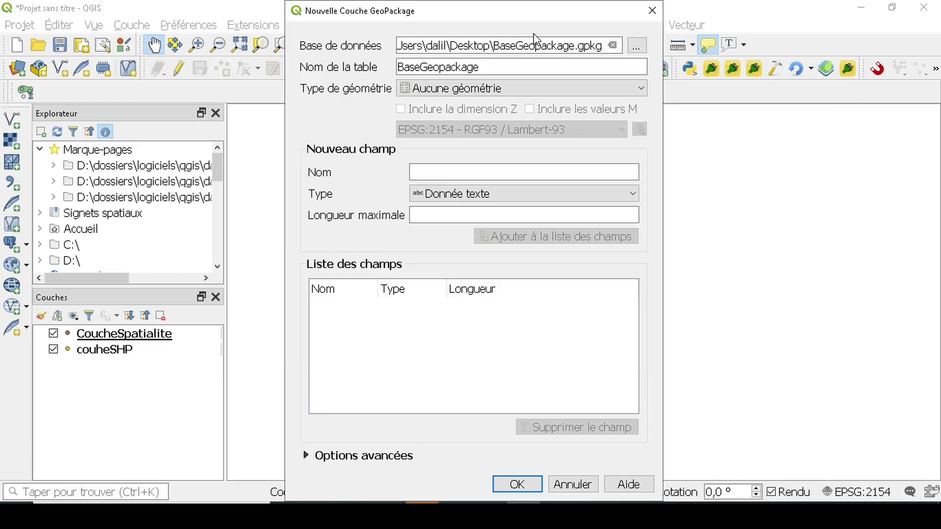
# Step: Keep BaseGeopackage as the table name and set the GeoPackage layer's geometry type to Ligne
pyautogui.click(488, 68)
pyautogui.doubleClick(527, 66)
pyautogui.click(564, 64)
pyautogui.doubleClick(564, 64)
pyautogui.click(590, 67)
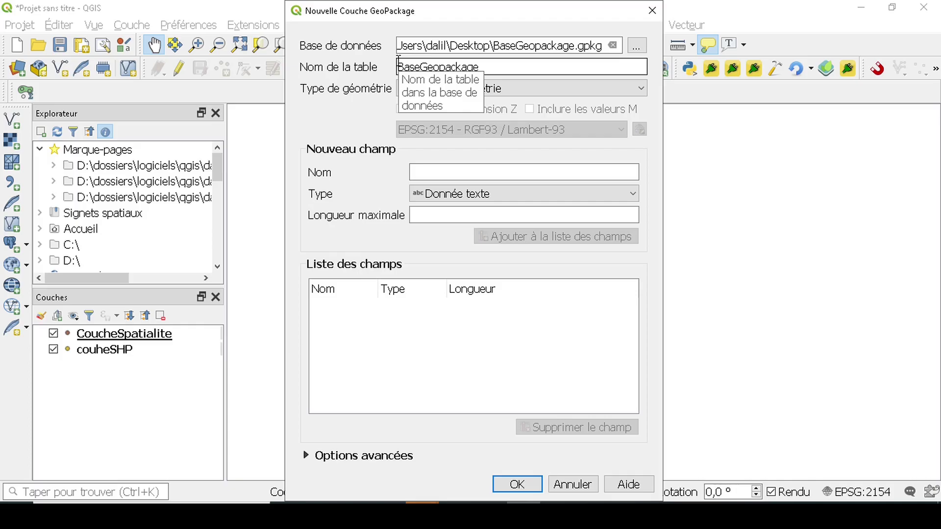
pyautogui.click(464, 91)
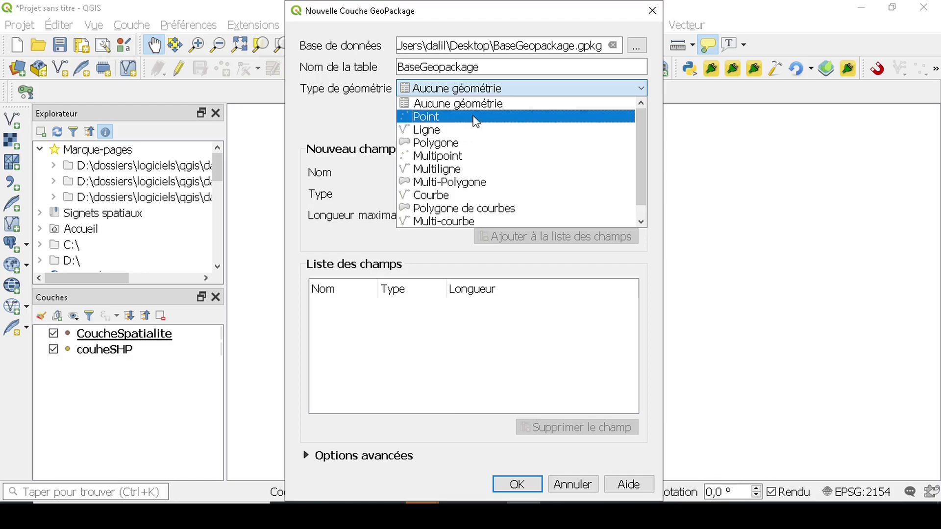
pyautogui.click(537, 130)
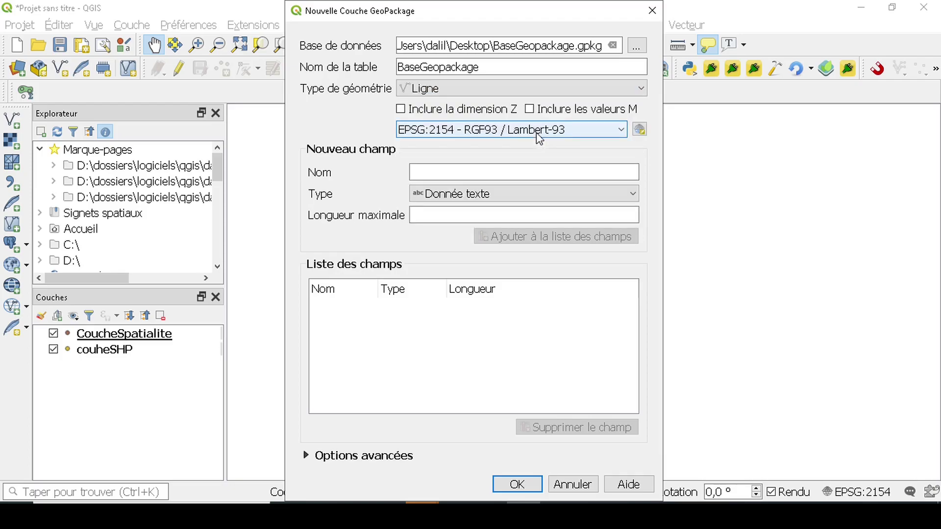
# Step: Examine the geometry types, coordinate system and field types offered for the GeoPackage layer
pyautogui.click(447, 89)
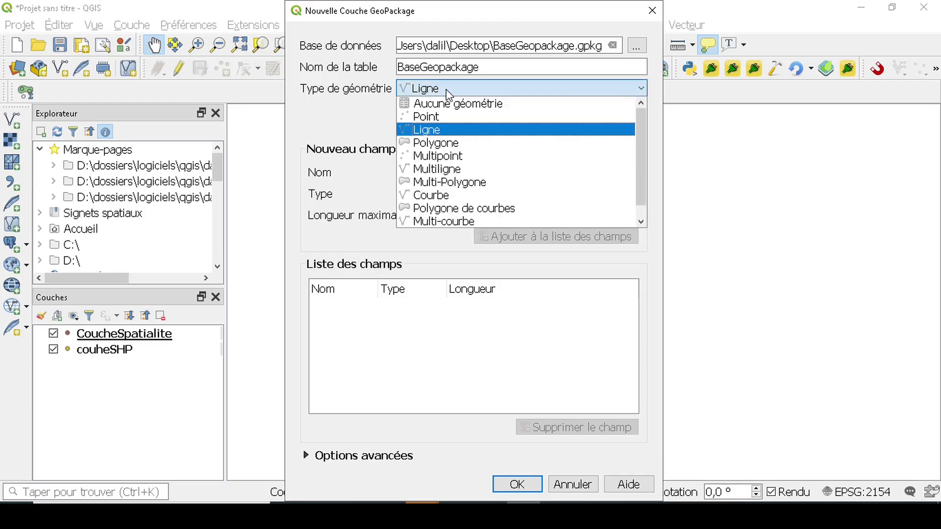
pyautogui.click(482, 88)
pyautogui.click(482, 87)
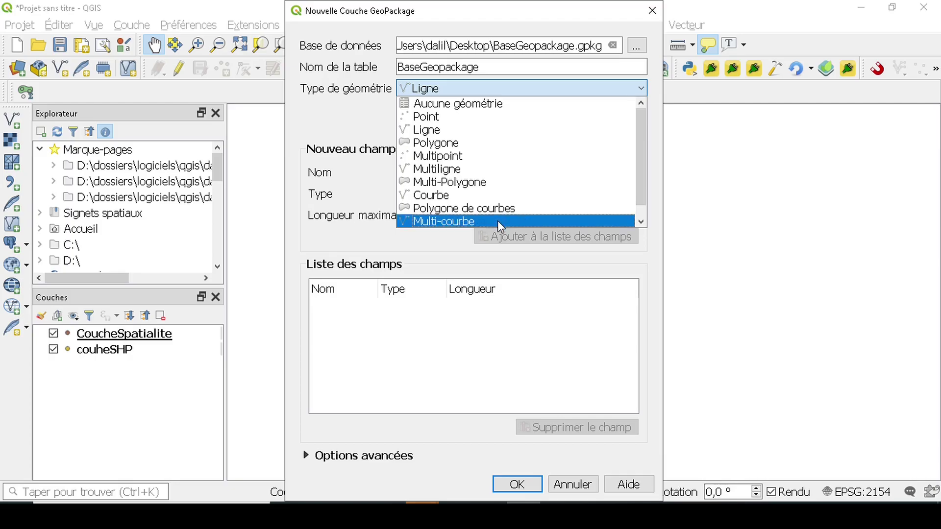
pyautogui.click(539, 130)
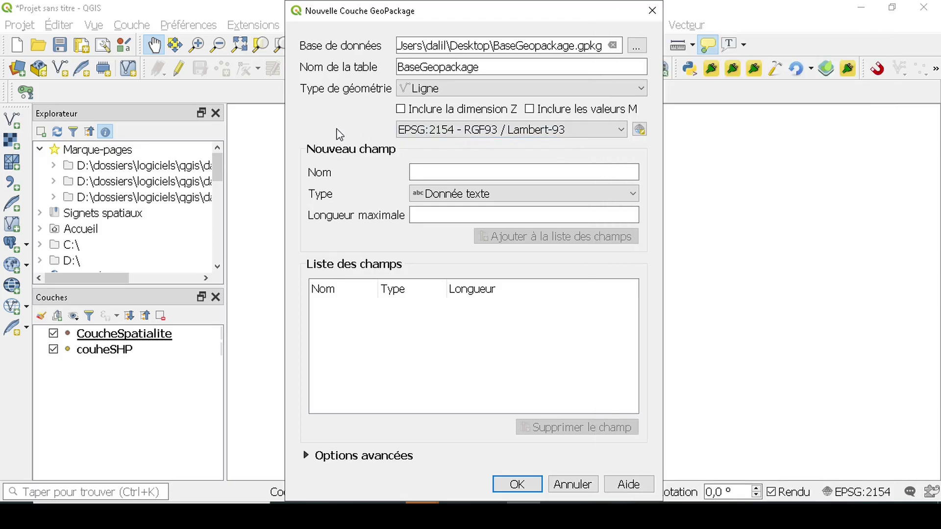
pyautogui.click(505, 129)
pyautogui.click(505, 129)
pyautogui.click(505, 130)
pyautogui.click(505, 130)
pyautogui.click(475, 193)
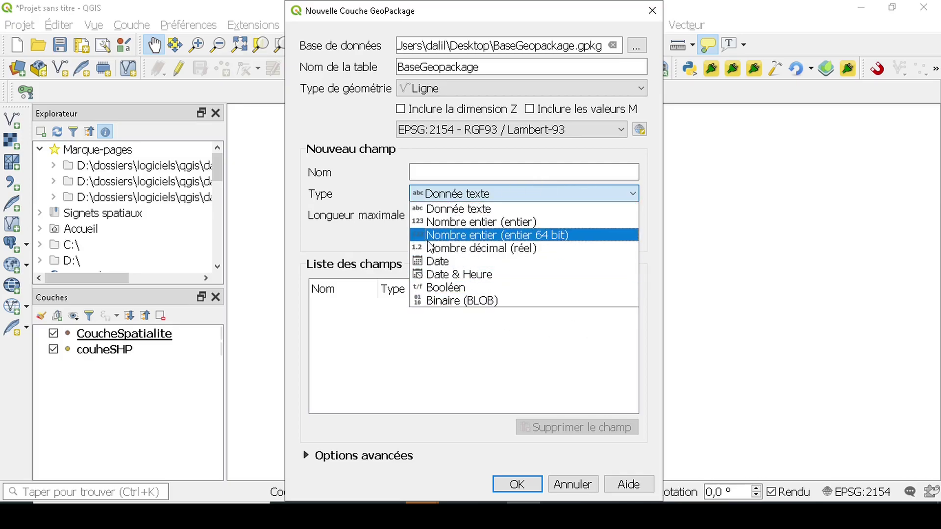
pyautogui.click(465, 316)
pyautogui.moveTo(490, 135)
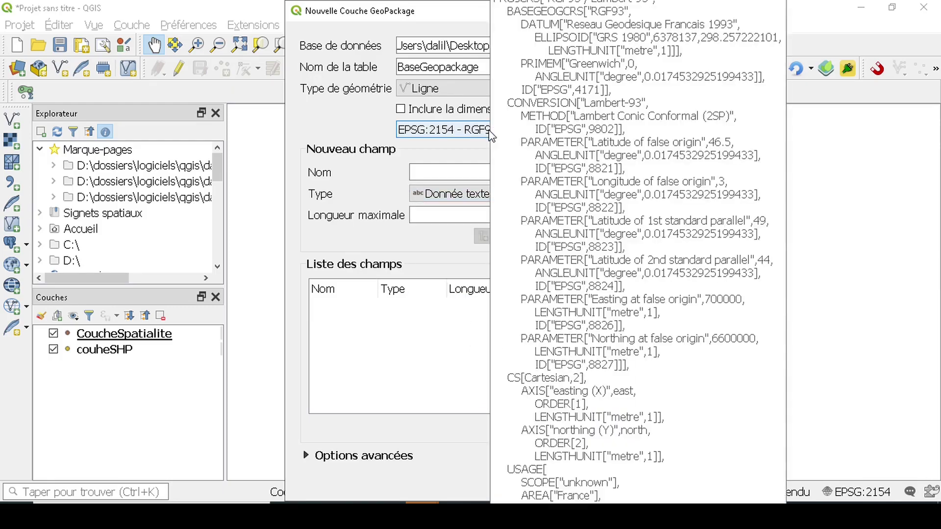
pyautogui.click(453, 216)
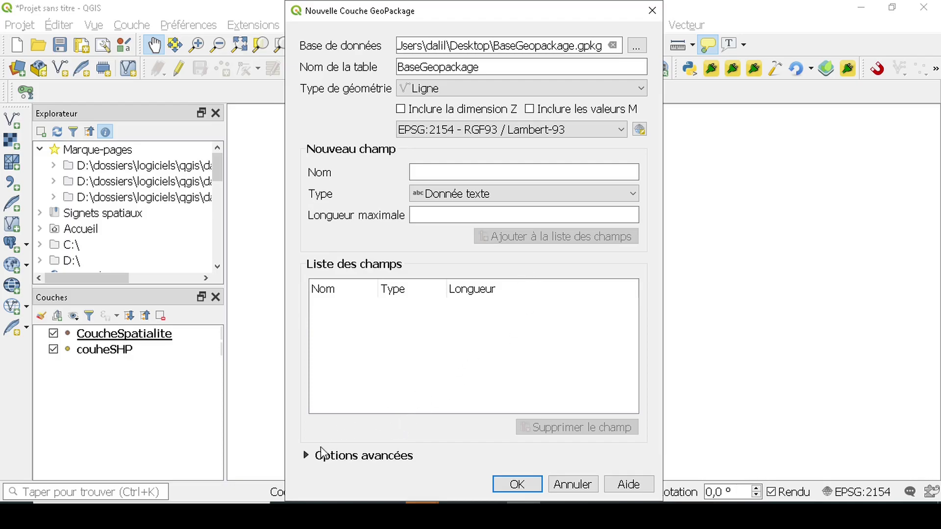
# Step: Show the advanced options, keep "geometry" as the geometry column with a spatial index, and create the GeoPackage layer
pyautogui.click(306, 455)
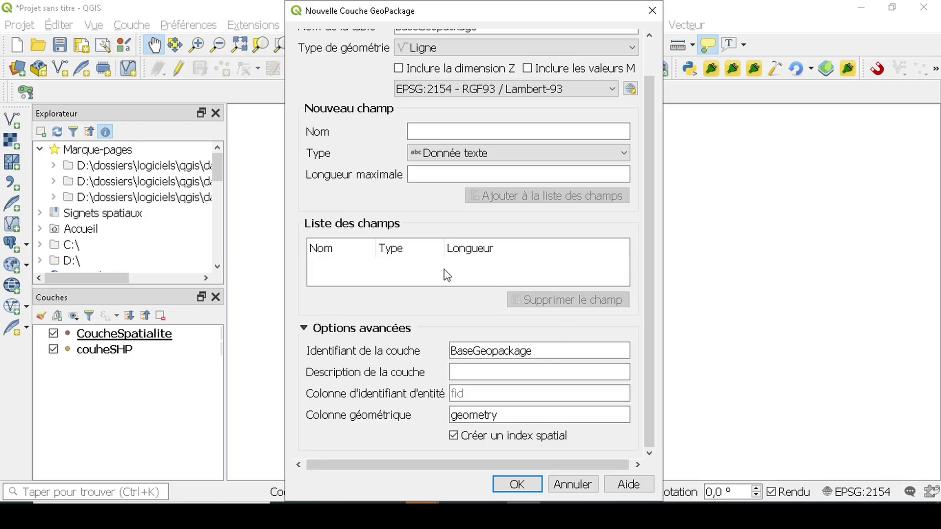
pyautogui.click(555, 370)
pyautogui.click(538, 416)
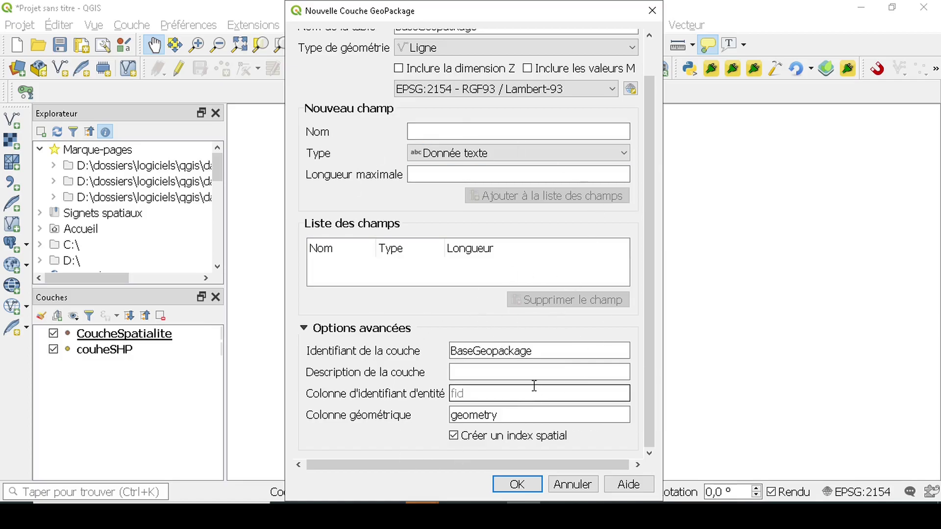
pyautogui.click(517, 484)
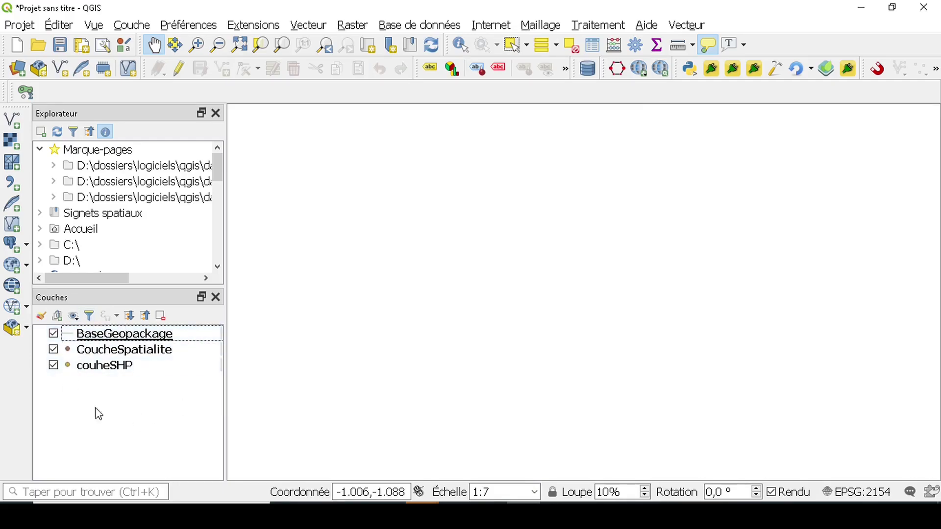
# Step: Switch to the Windows desktop and move the BaseGeopackage.gpkg file to an empty area
pyautogui.press('super+d')
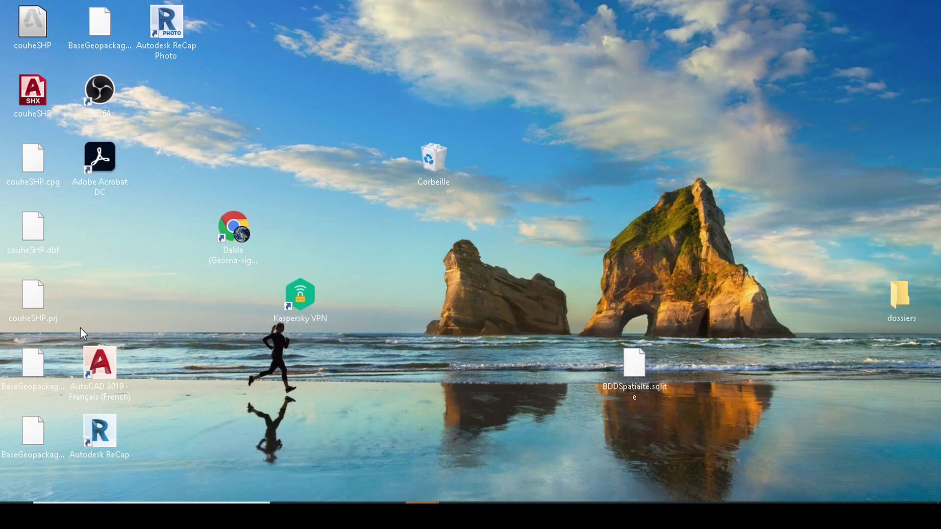
pyautogui.click(38, 363)
pyautogui.moveTo(37, 363); pyautogui.dragTo(694, 270)
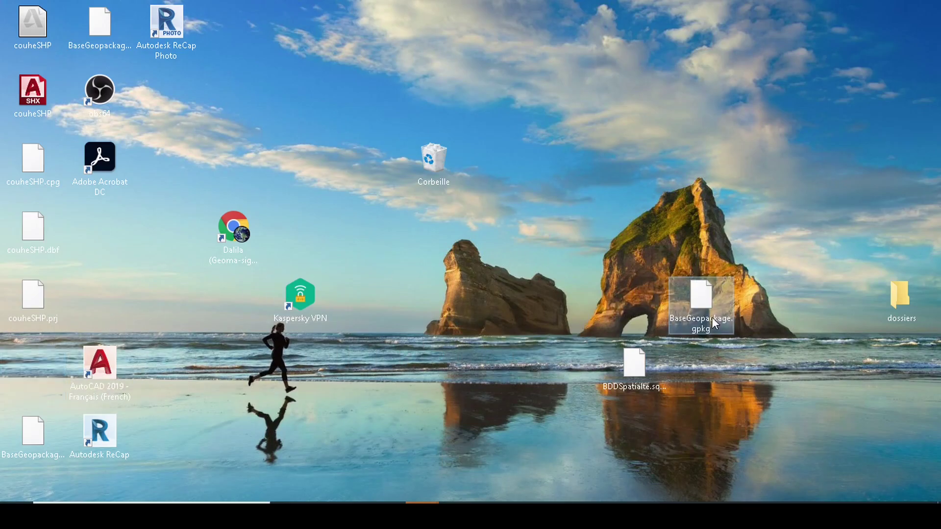
pyautogui.click(710, 383)
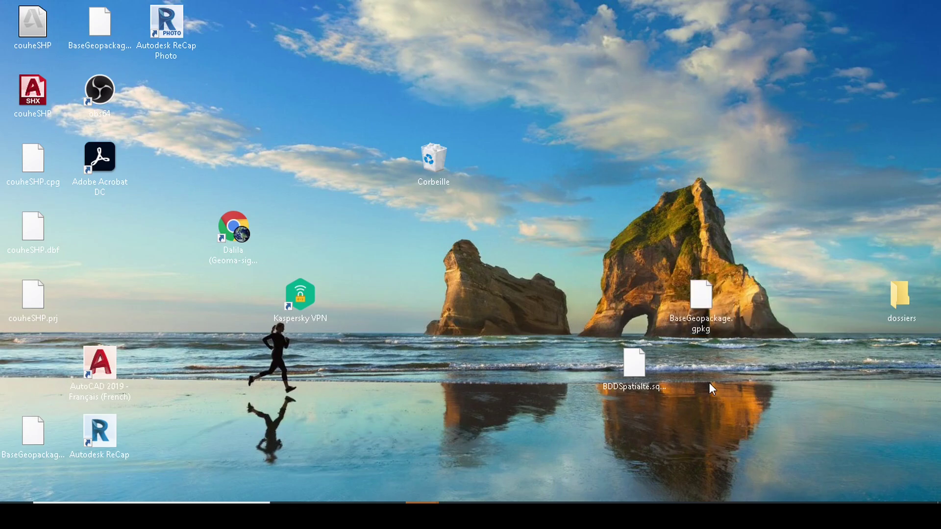
# Step: Return to QGIS and start a temporary memory layer named "Nouvelle couche en mémoire" with Multipoint geometry
pyautogui.moveTo(529, 510)
pyautogui.click(545, 499)
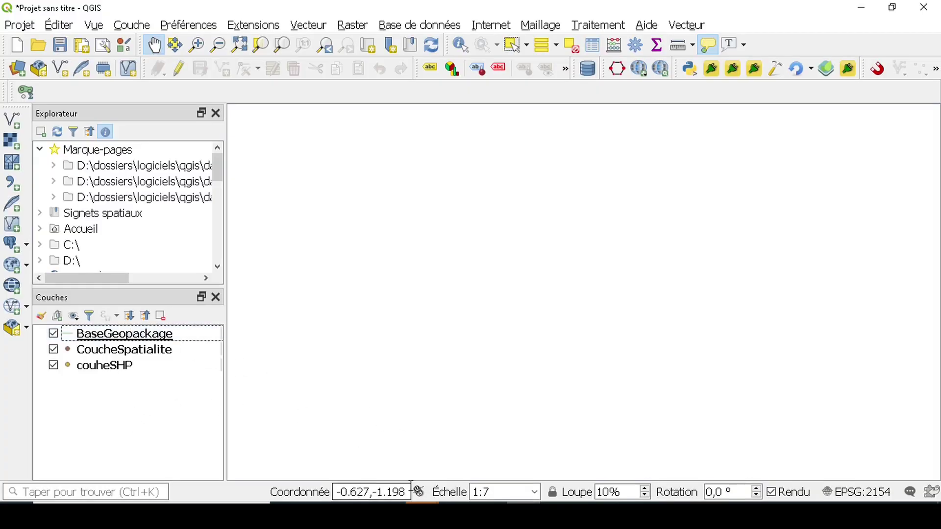
pyautogui.click(545, 499)
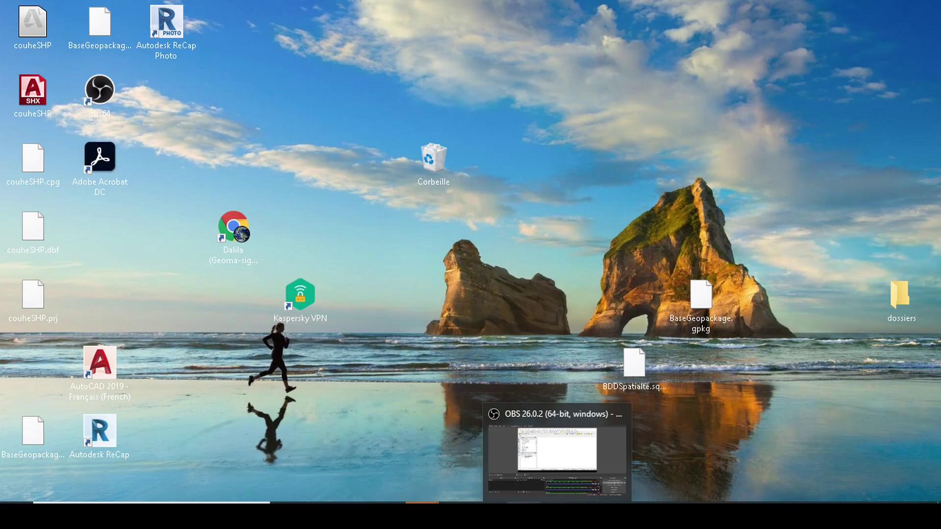
pyautogui.click(545, 499)
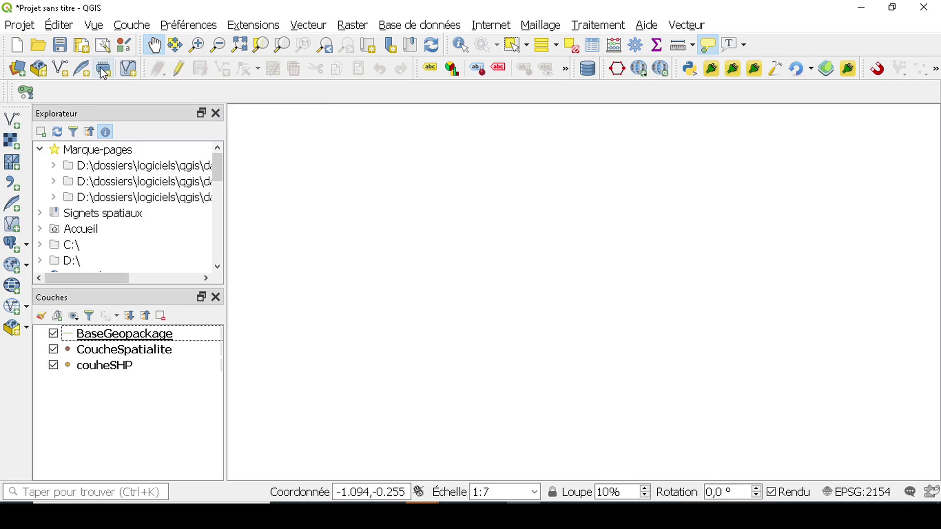
pyautogui.click(104, 69)
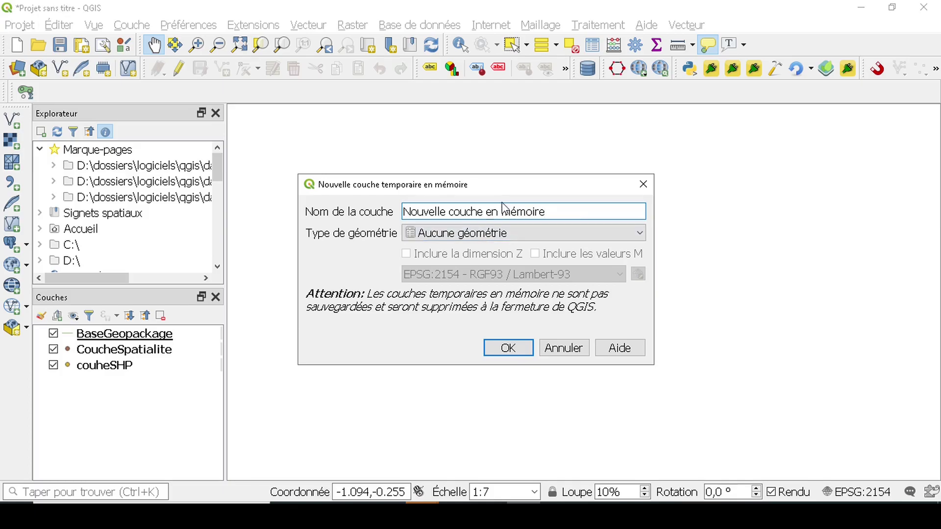
pyautogui.doubleClick(563, 212)
pyautogui.click(492, 238)
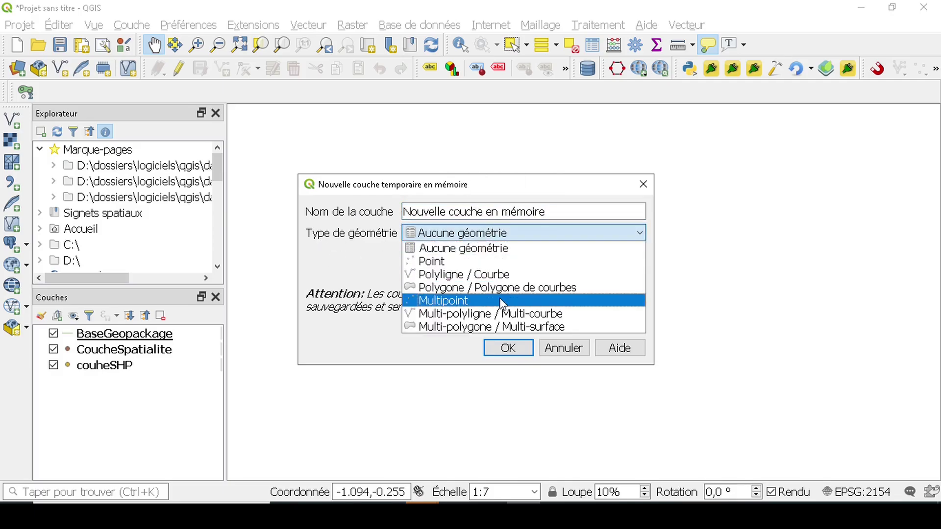
pyautogui.click(443, 300)
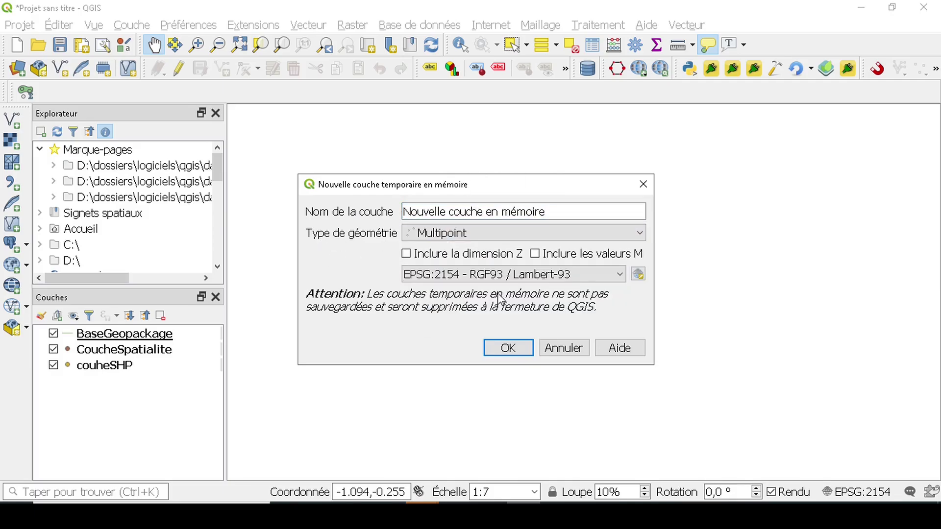
# Step: Keep EPSG:2154 - RGF93 / Lambert-93 as the coordinate system, create the temporary layer and inspect it in the layer list
pyautogui.click(455, 278)
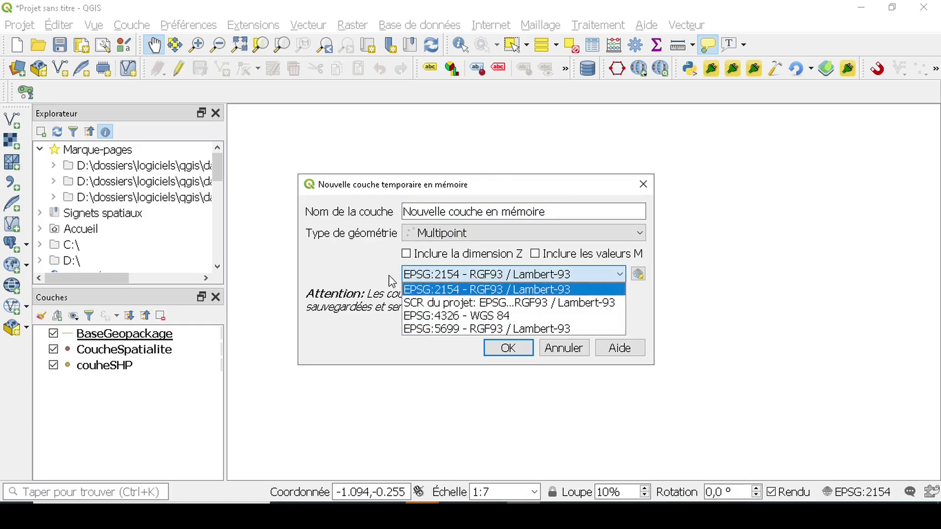
pyautogui.click(358, 265)
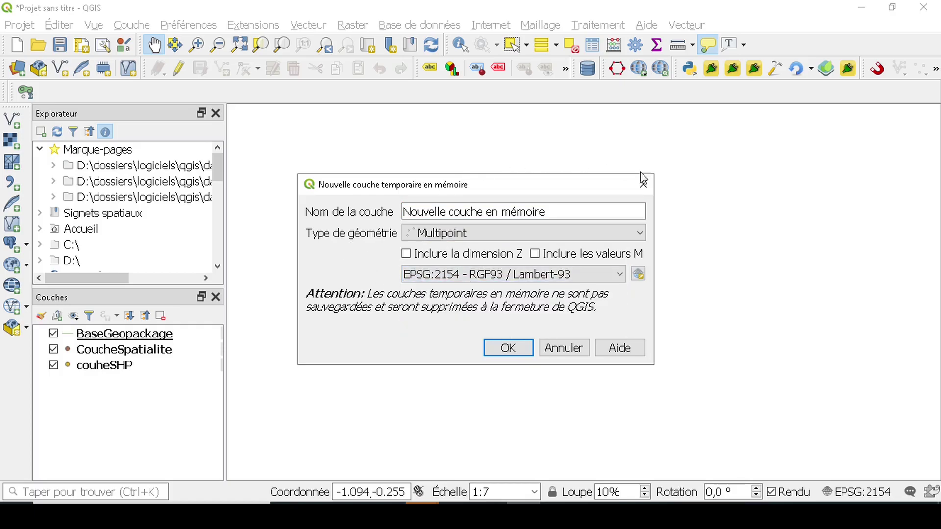
pyautogui.click(528, 349)
pyautogui.click(103, 403)
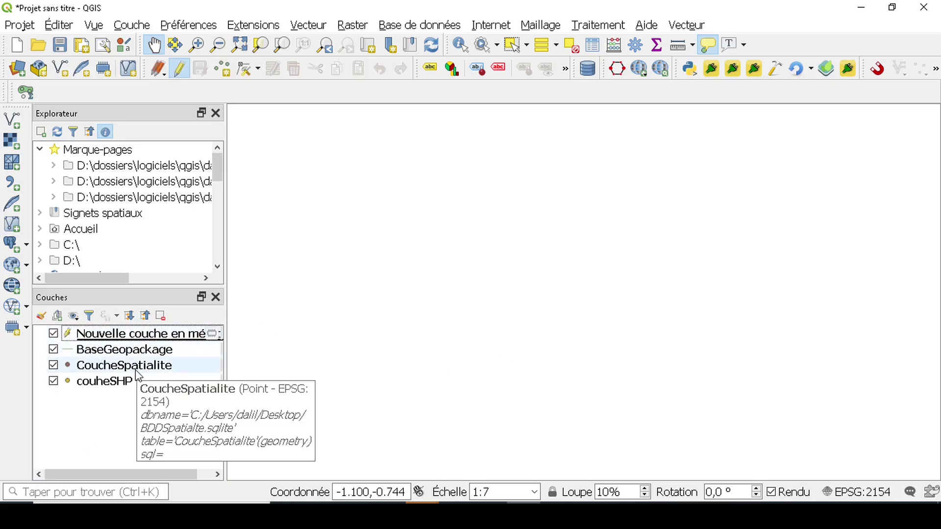
pyautogui.moveTo(216, 342)
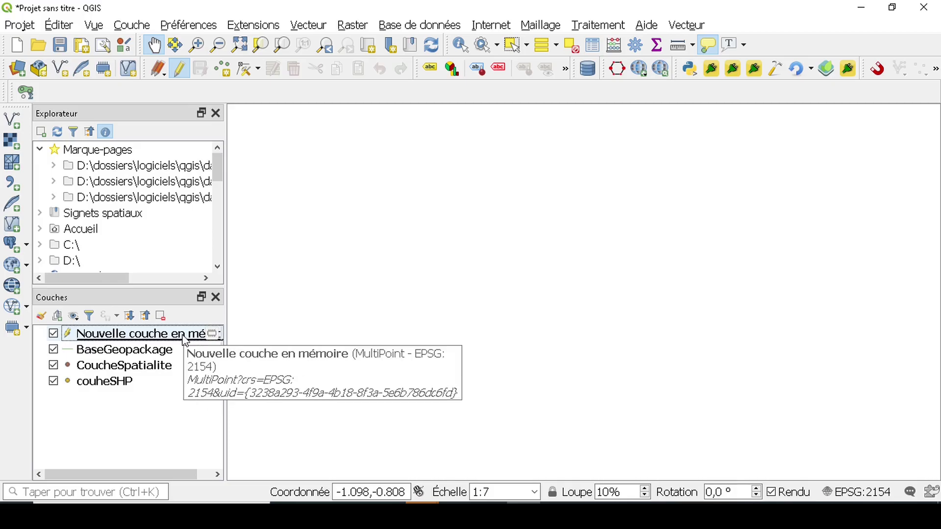
# Step: Open the save-features export for the memory layer "Nouvelle couche en mémoire", review the available file formats, and close it without exporting
pyautogui.rightClick(132, 336)
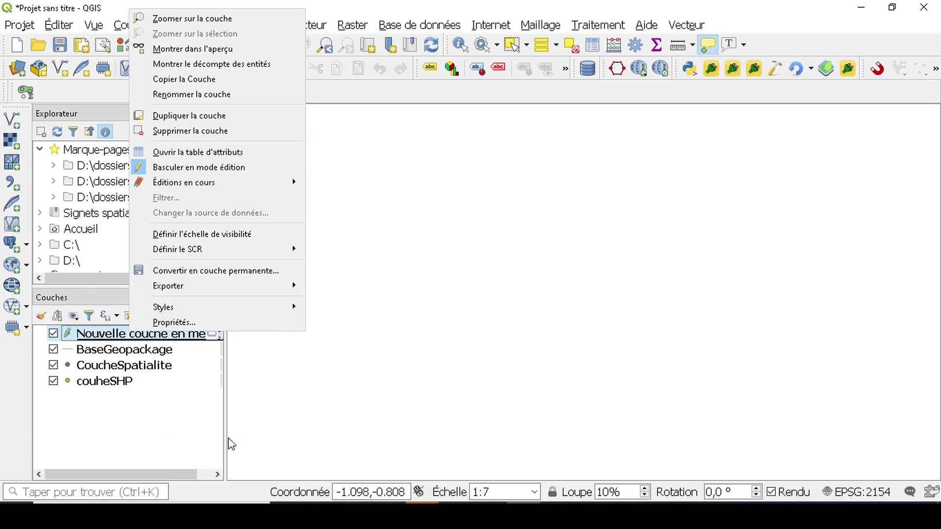
pyautogui.moveTo(238, 295)
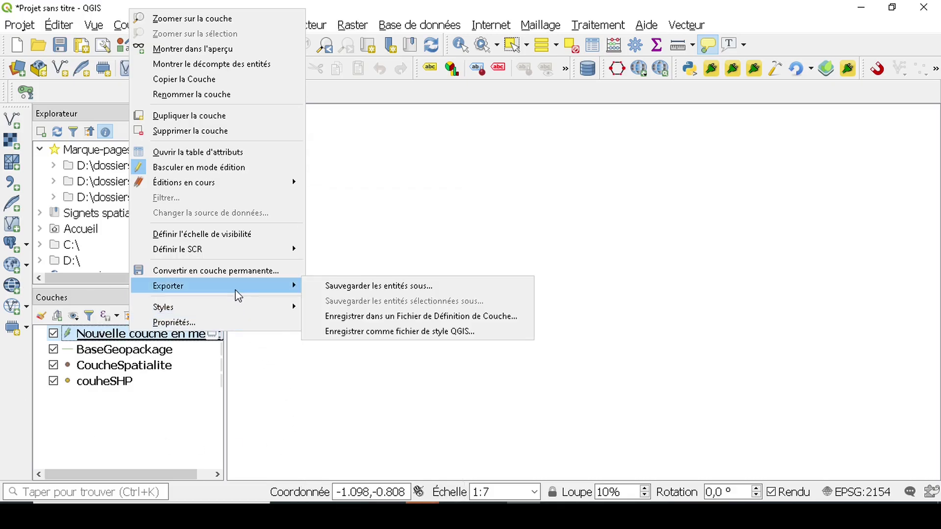
pyautogui.click(406, 290)
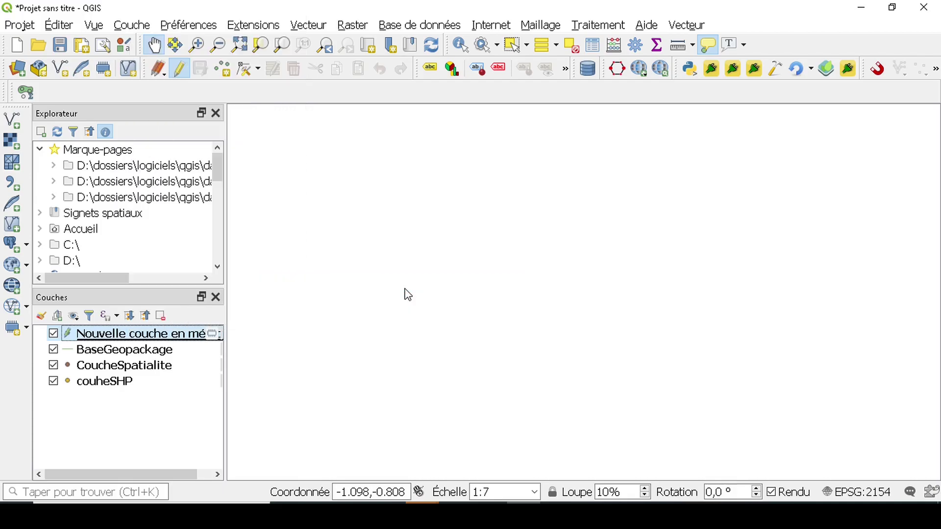
pyautogui.moveTo(317, 60); pyautogui.dragTo(464, 24)
pyautogui.click(523, 57)
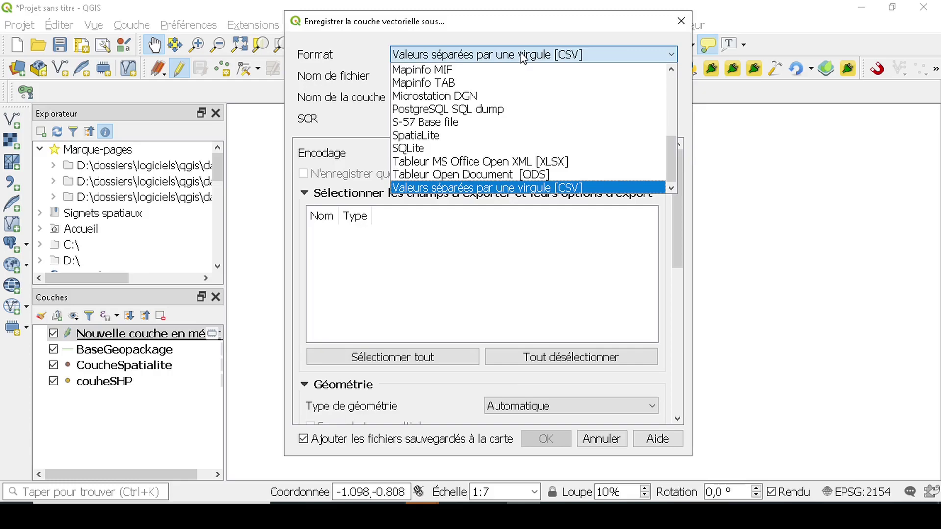
pyautogui.click(387, 385)
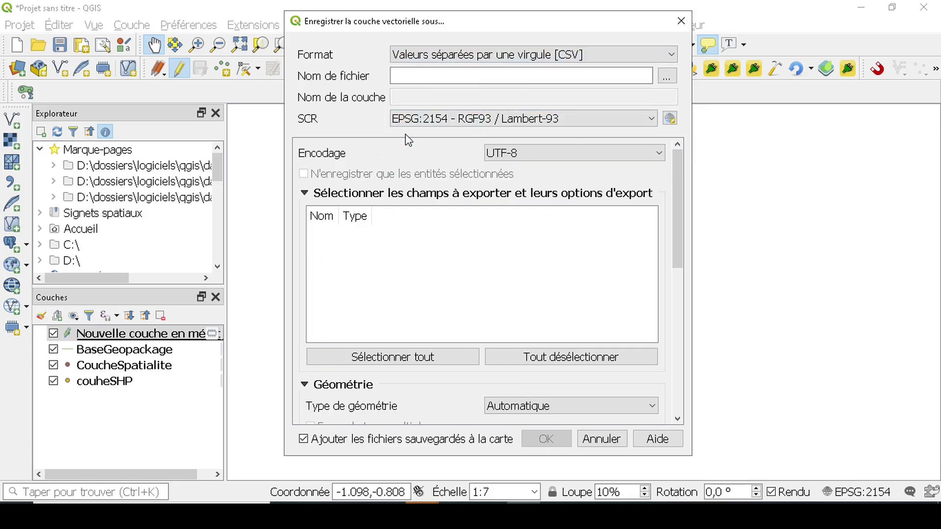
pyautogui.click(679, 22)
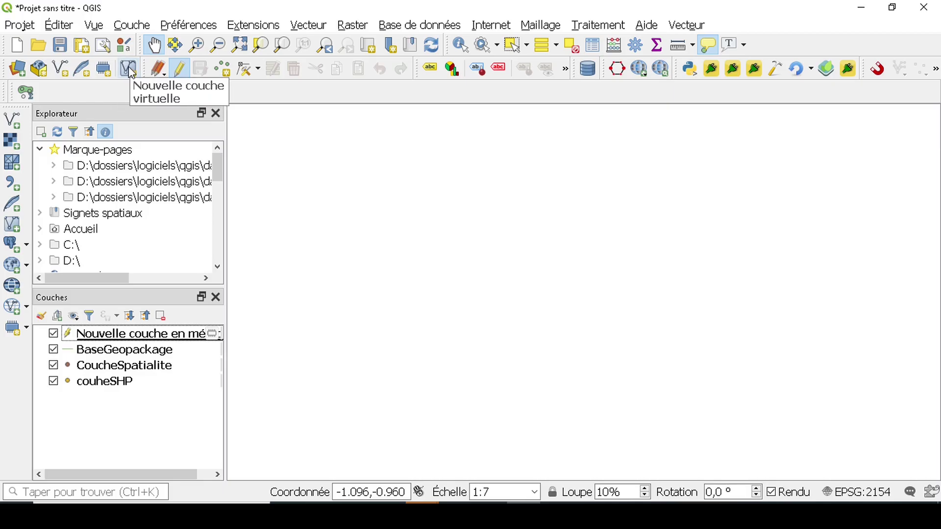
# Step: Review the available new-layer types, examine the settings for creating a virtual layer, and close them without adding a layer
pyautogui.click(22, 328)
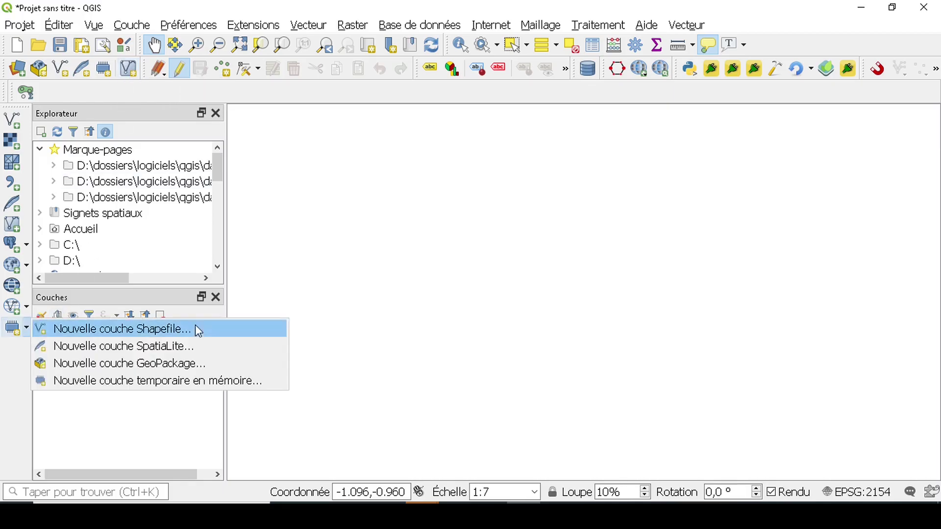
pyautogui.click(197, 381)
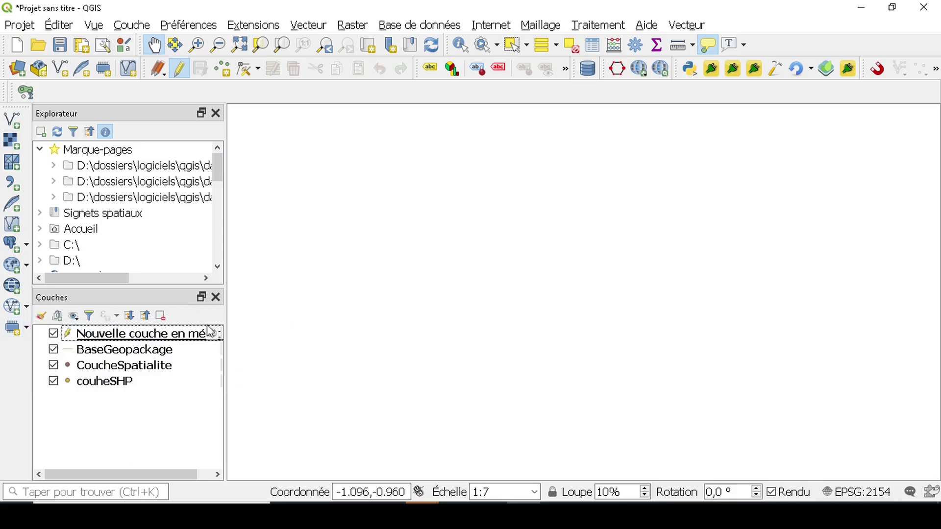
pyautogui.click(127, 69)
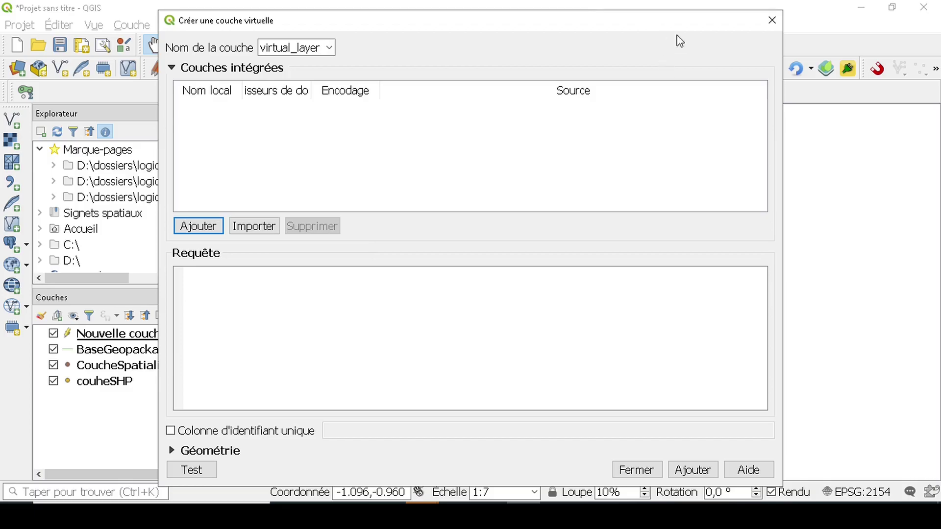
pyautogui.click(772, 20)
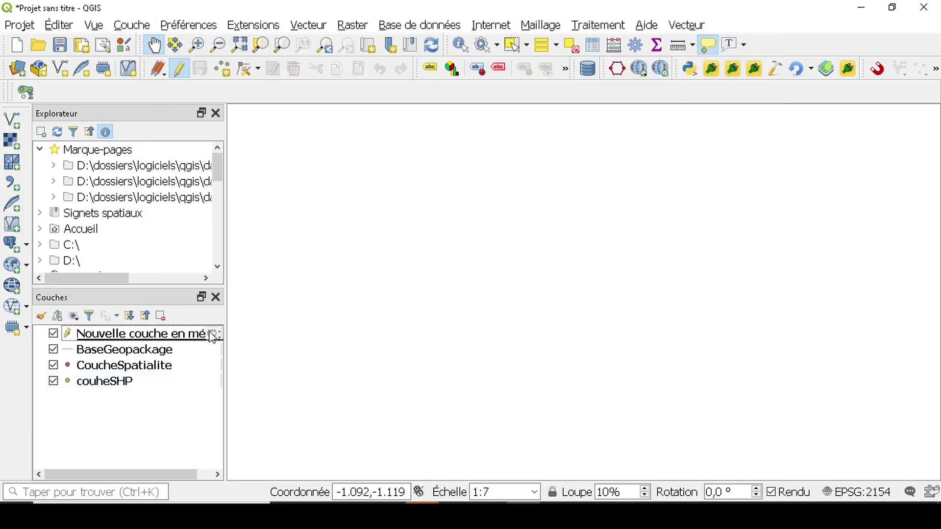